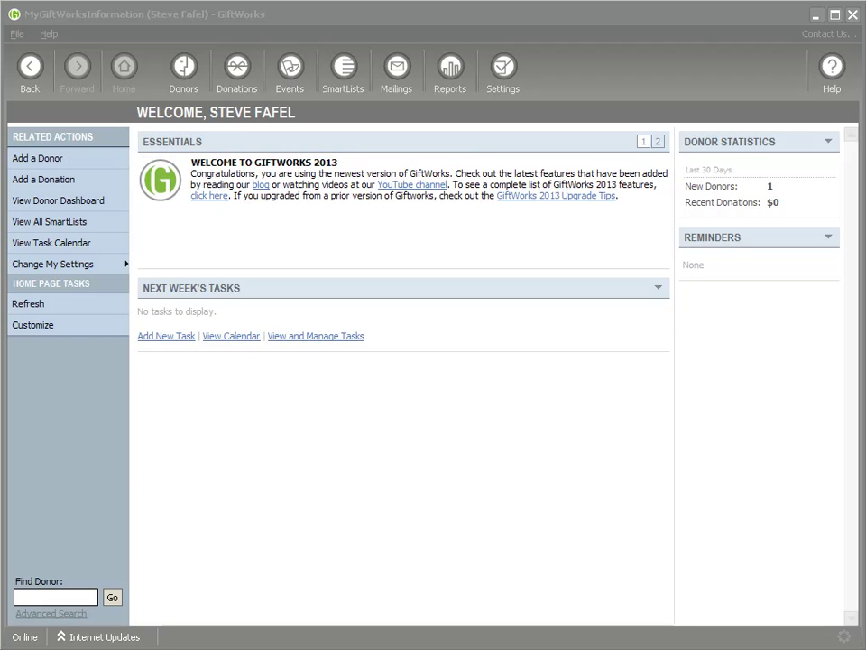
- View the GiftWorks edition and version information, and close it
click(46, 33)
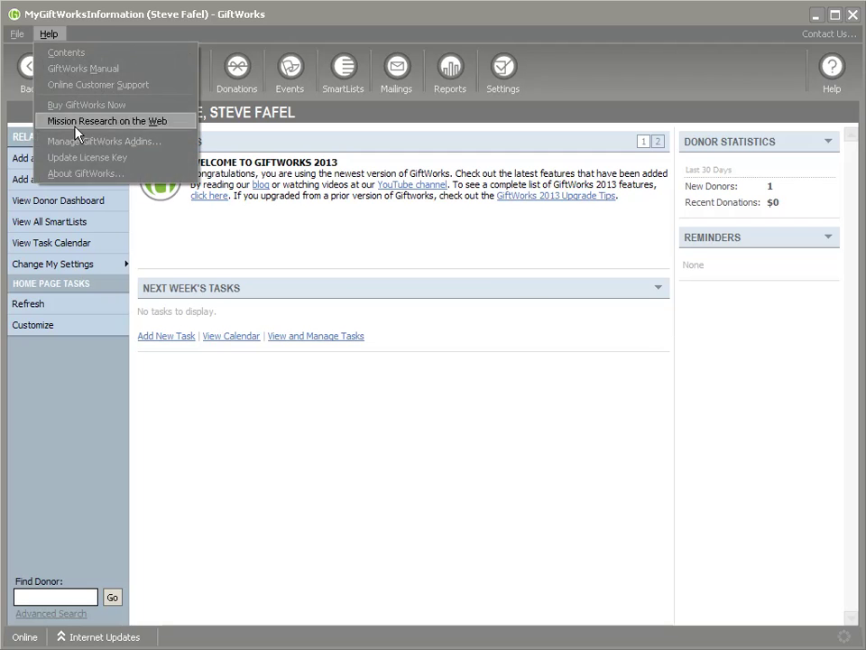
click(86, 173)
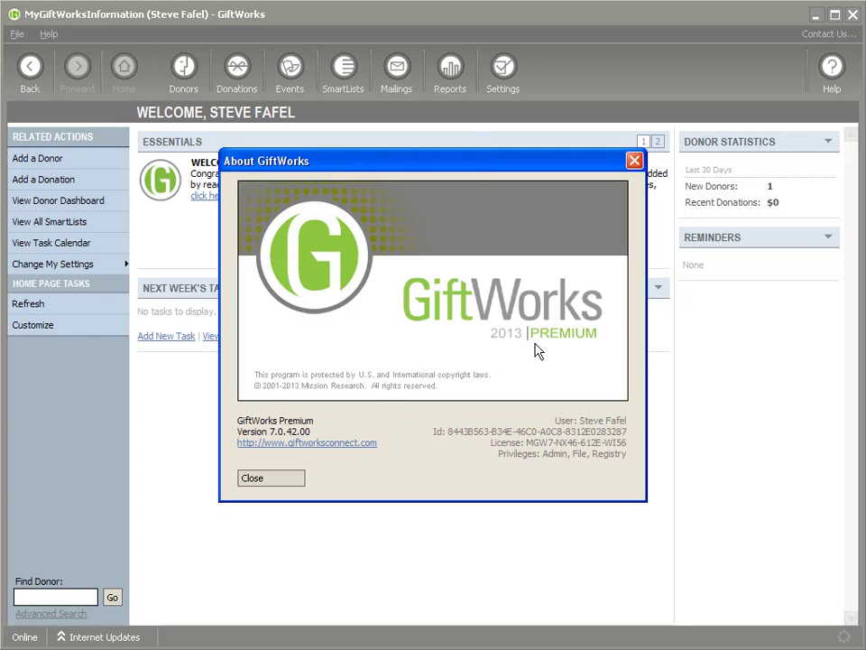
click(287, 483)
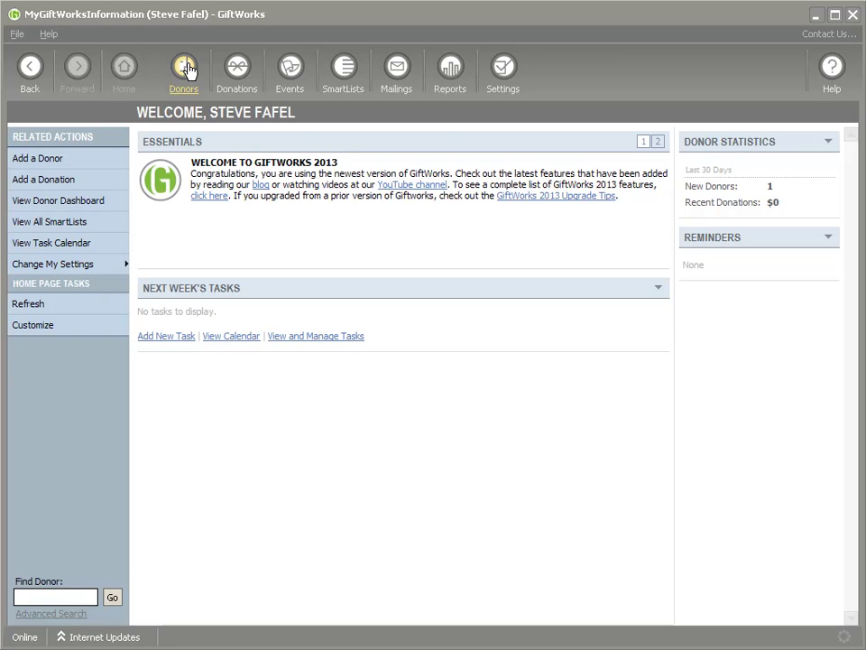
- Back up the database to My Documents as 20120814-backup-of-giftworks-before-moving-to-anywhere
click(505, 72)
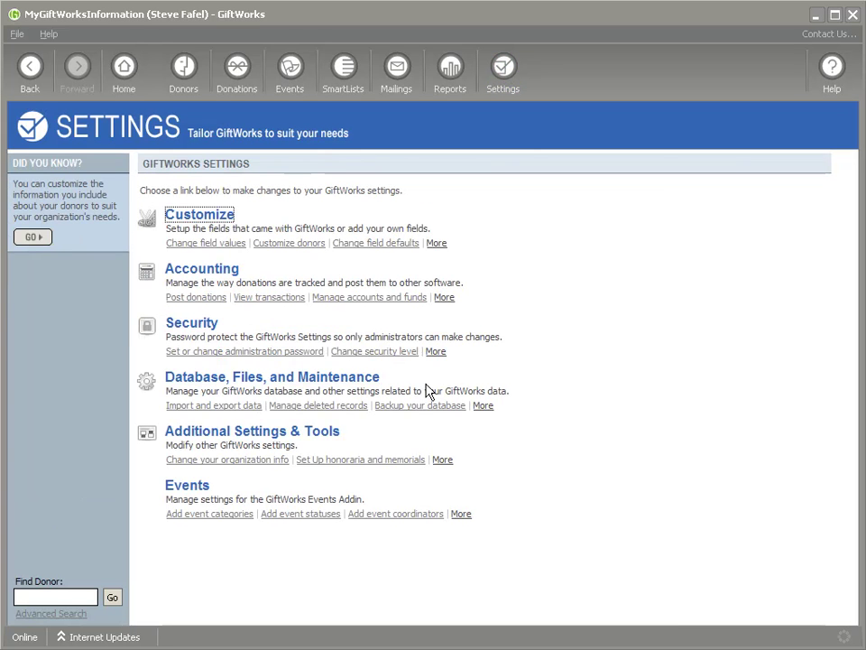
click(404, 408)
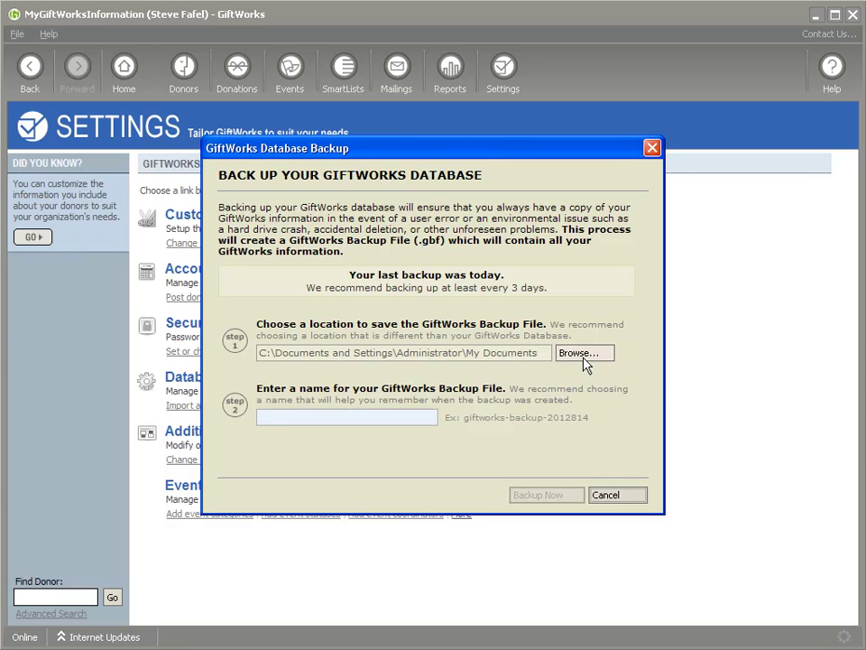
click(329, 417)
text(20120814-backup-of-giftworks)
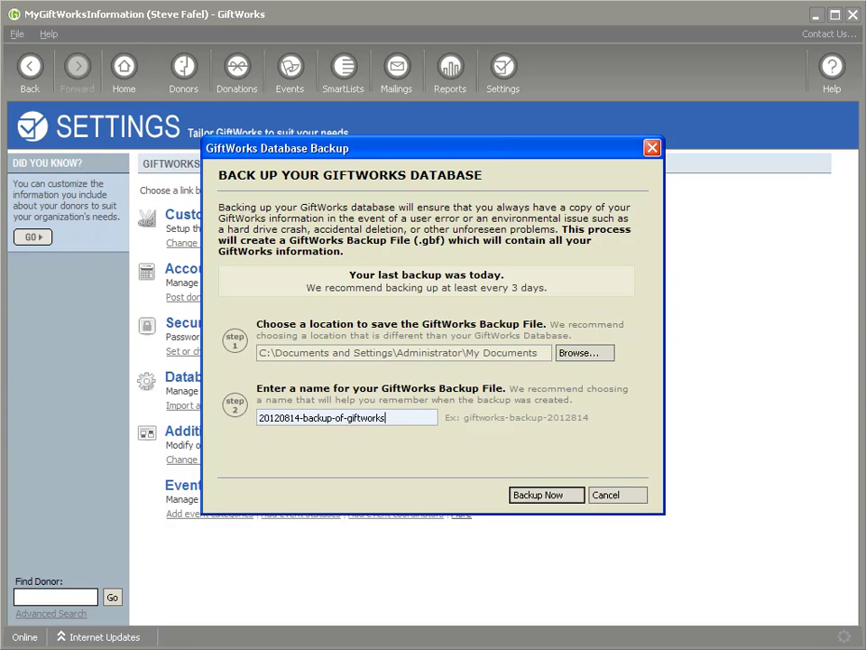
text(-before-moving-to-)
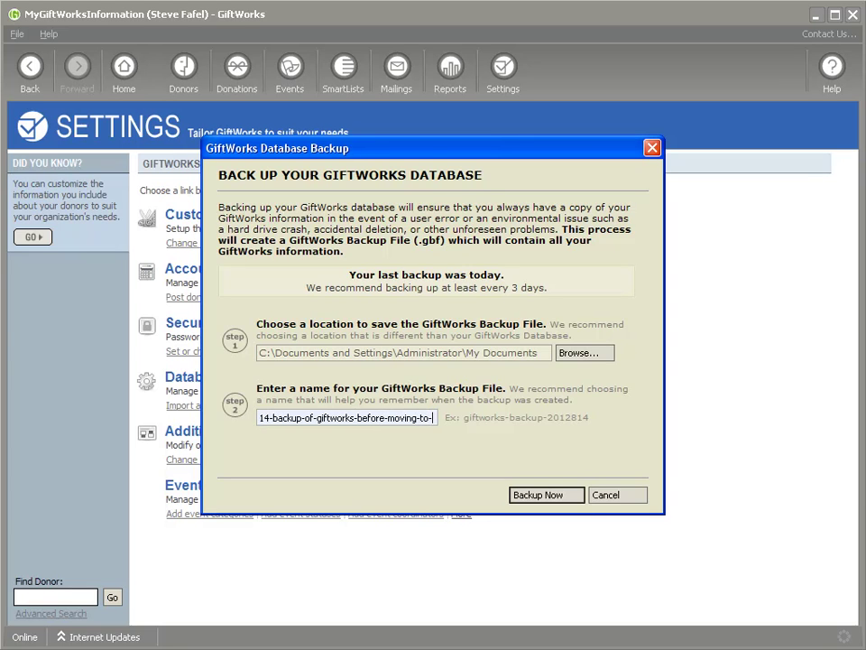
text(anywhere)
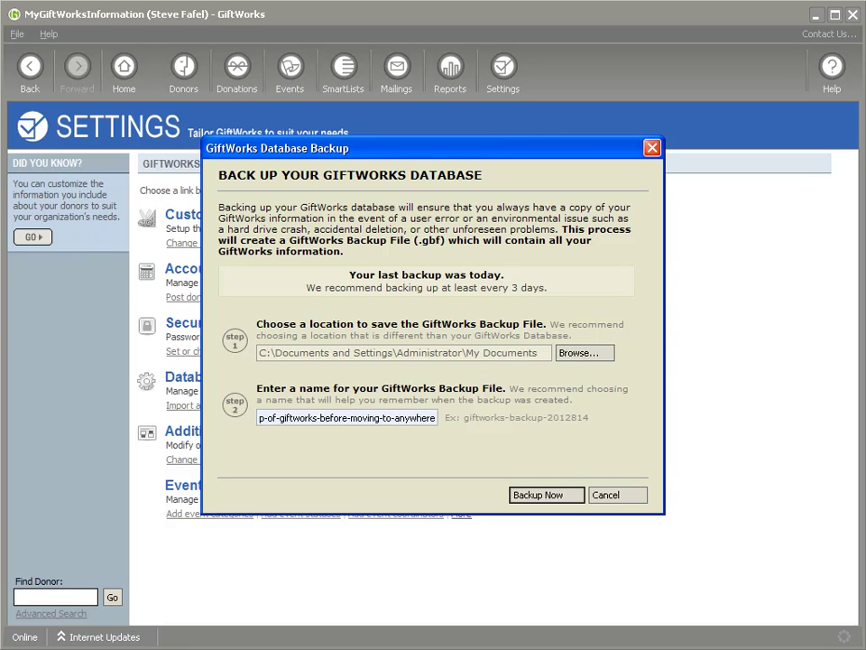
click(534, 506)
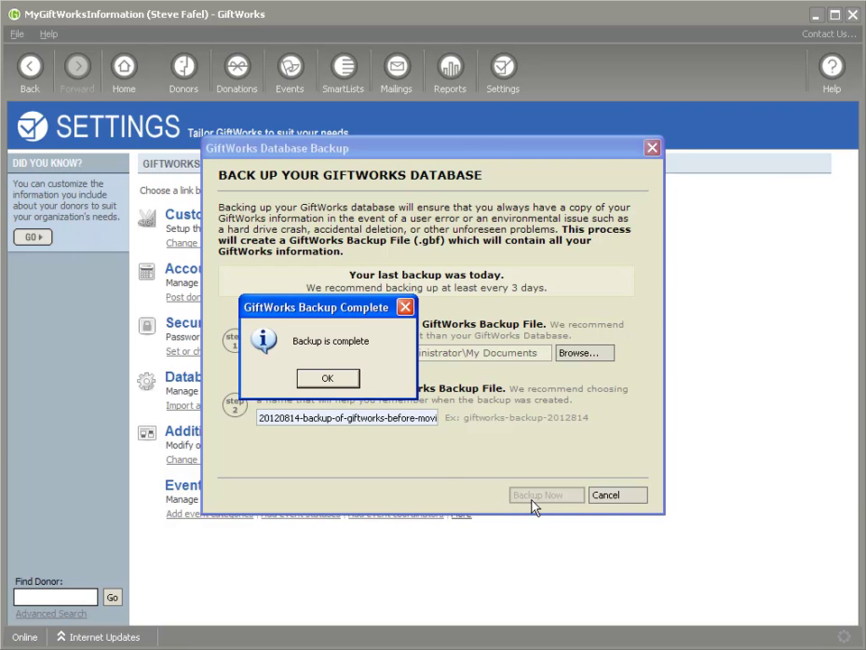
click(328, 379)
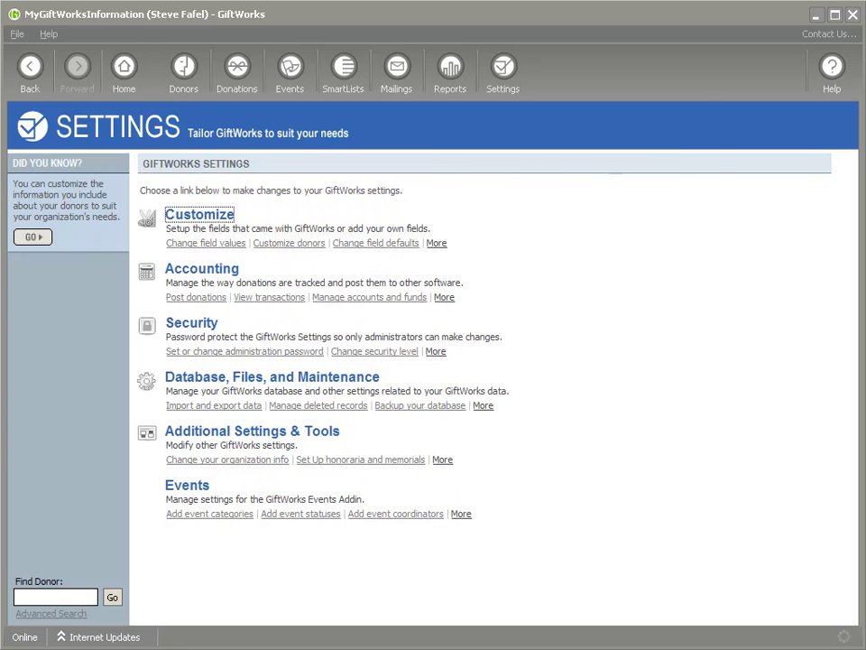
- Locate the new .gbf backup file in the My Documents folder, and close the folder
click(189, 70)
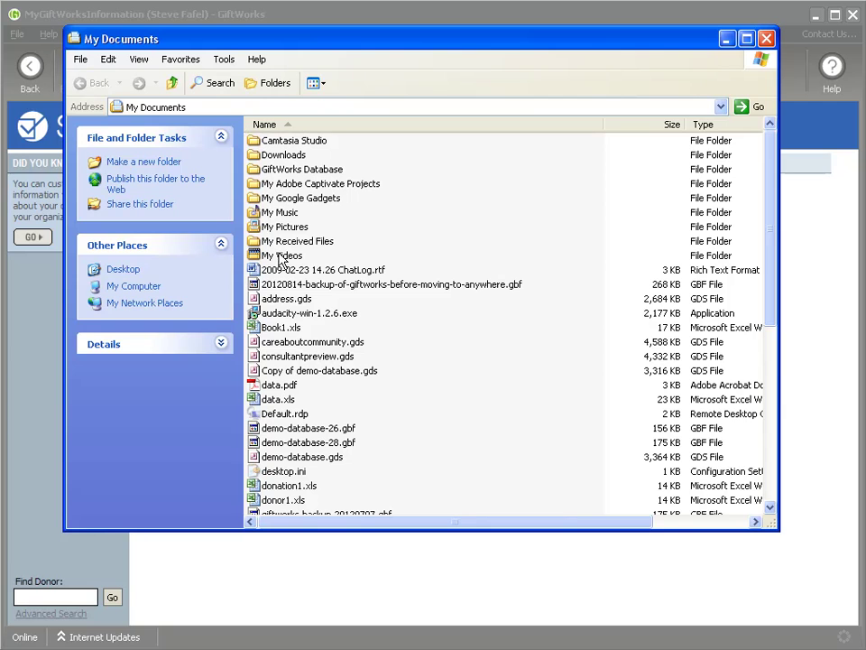
click(287, 283)
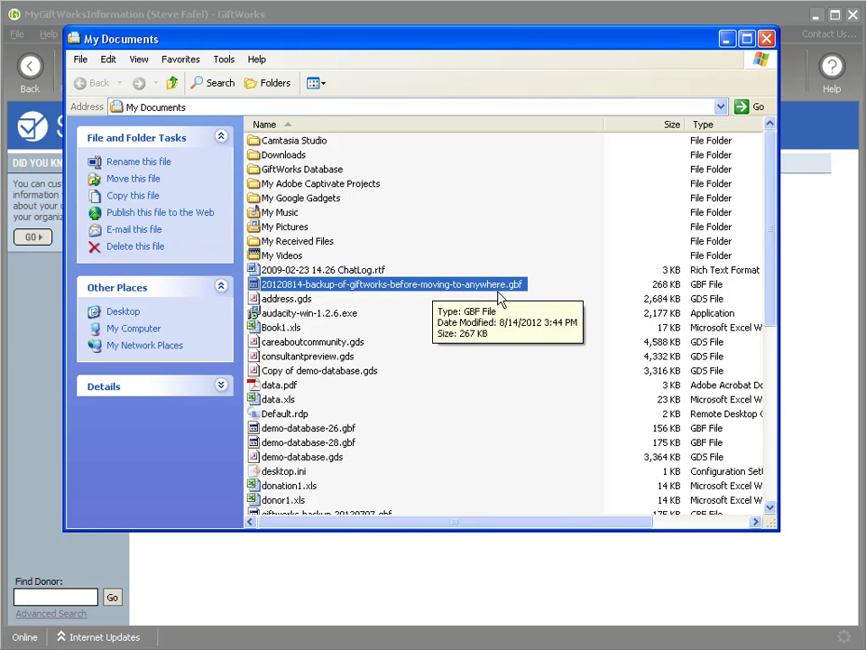
key(alt+F4)
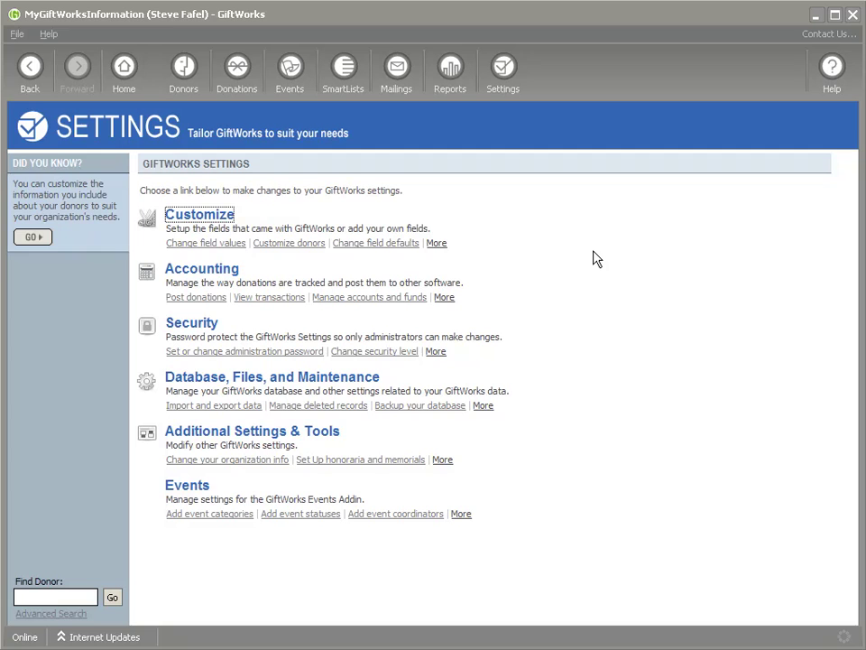
- Sign out of the database and highlight the database file's path and name on the sign-in screen
click(18, 35)
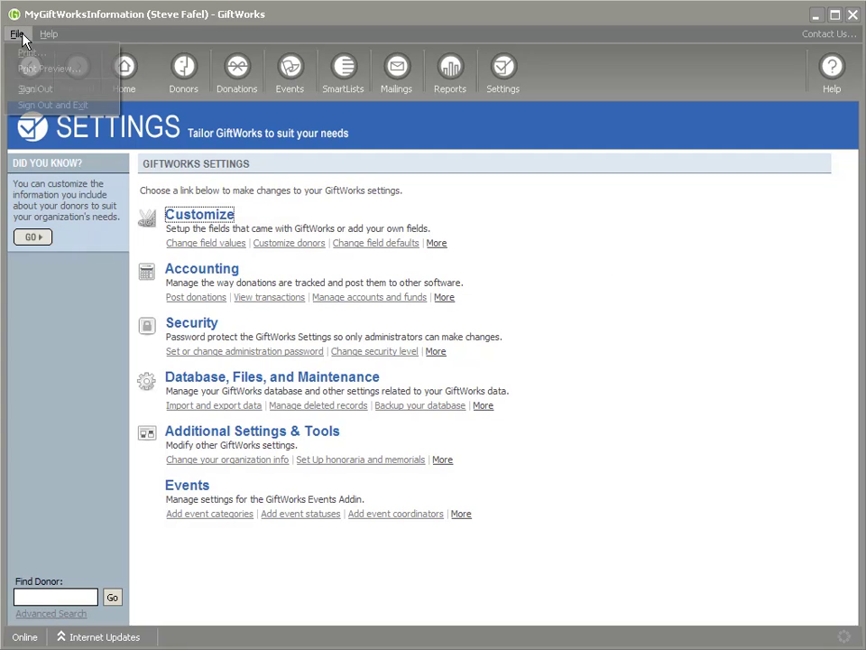
click(29, 90)
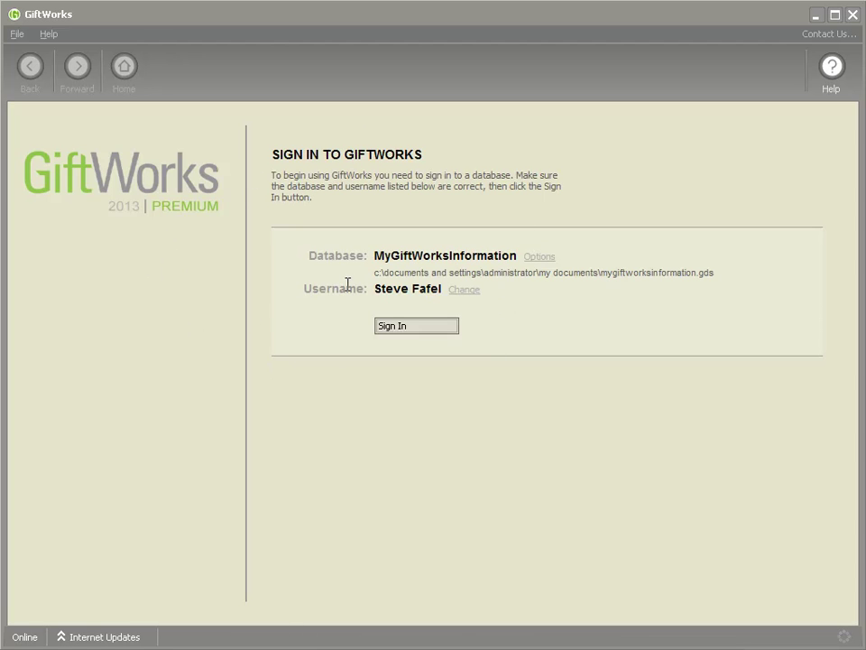
drag(376, 272, 730, 290)
click(657, 290)
drag(601, 272, 731, 285)
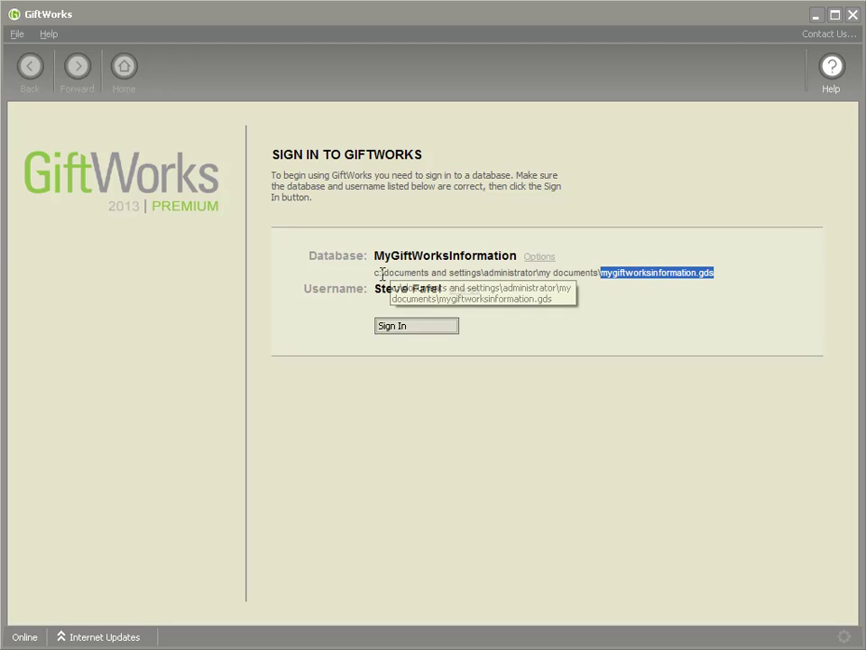
- Review the available database options and examine the full path and file name of the current database
click(541, 258)
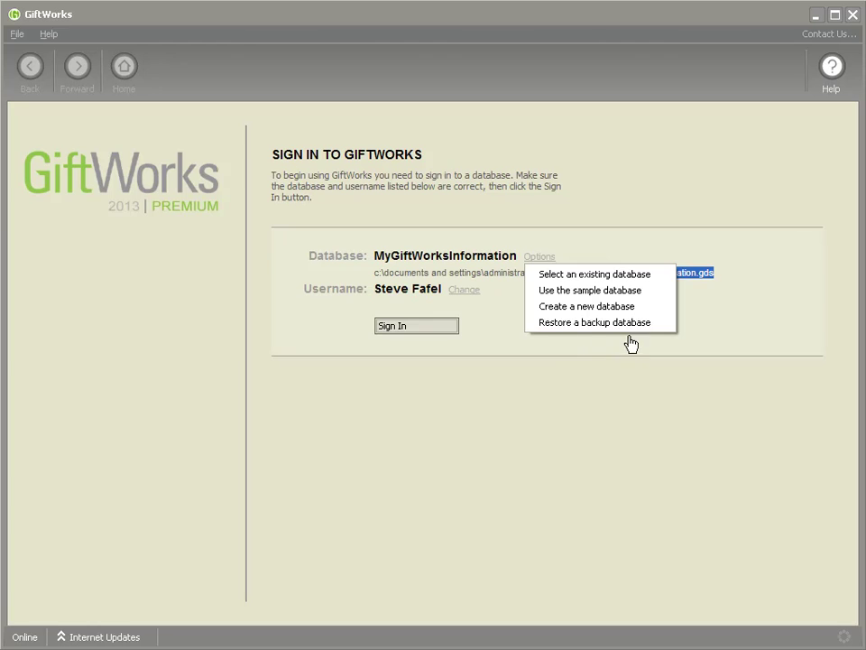
click(476, 273)
drag(377, 272, 721, 286)
click(666, 288)
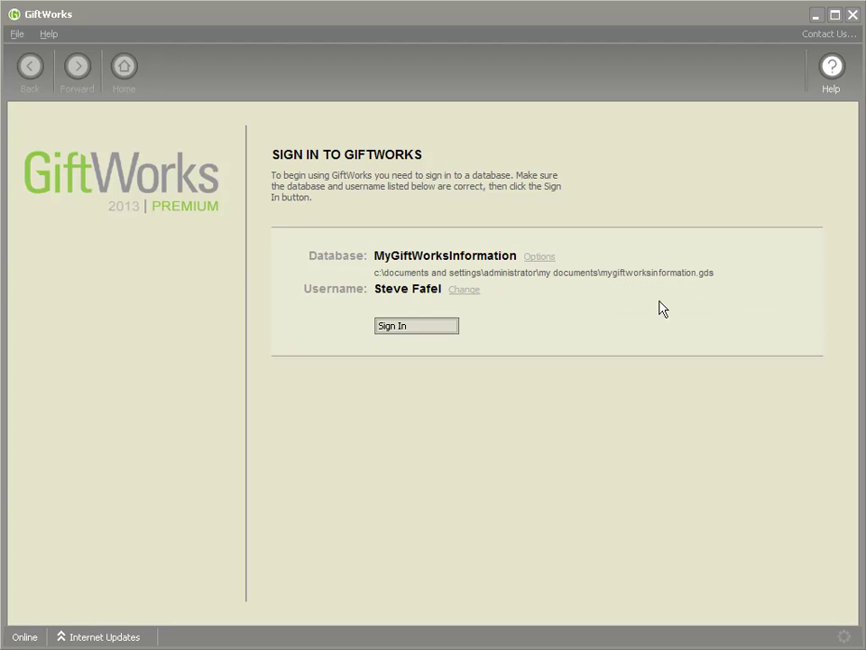
double_click(601, 271)
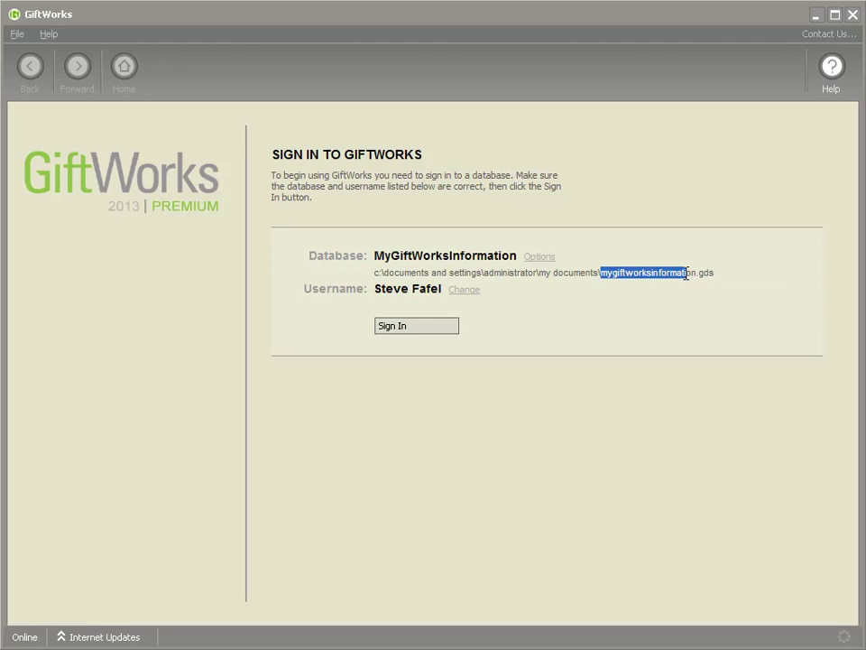
drag(377, 271, 719, 279)
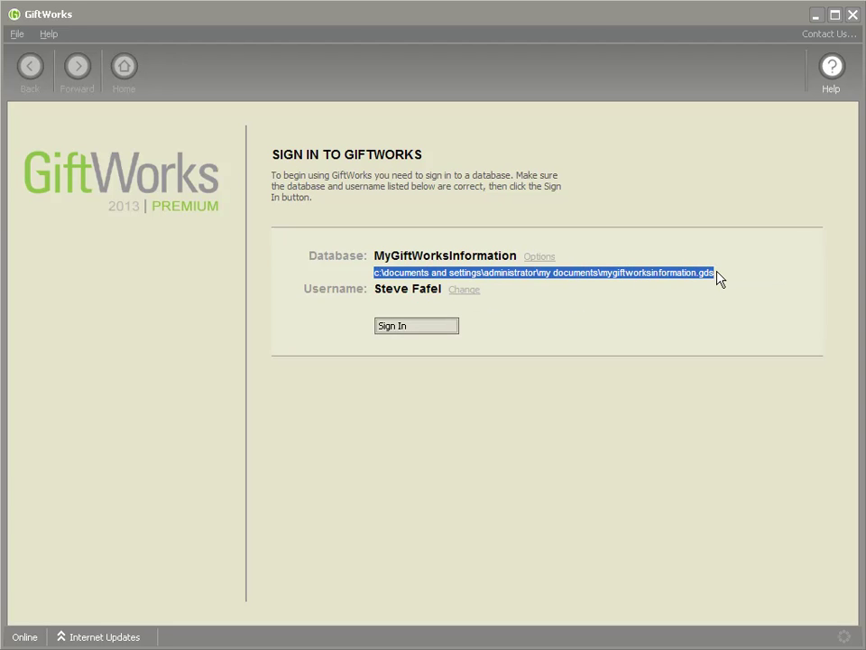
click(719, 279)
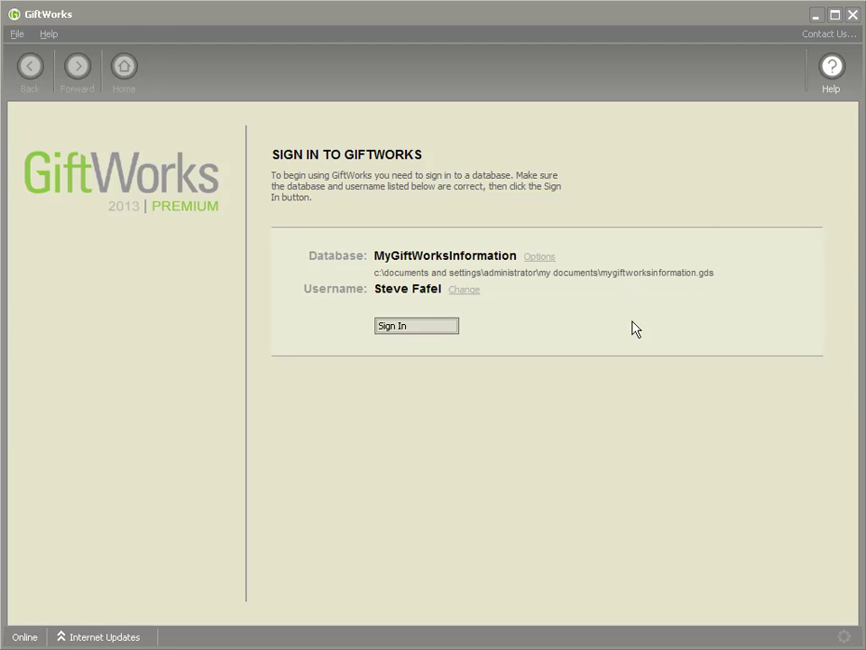
- Switch to Citrix Receiver, launch File Explorer Giftworks, and expand the computer's local C: drive
click(815, 15)
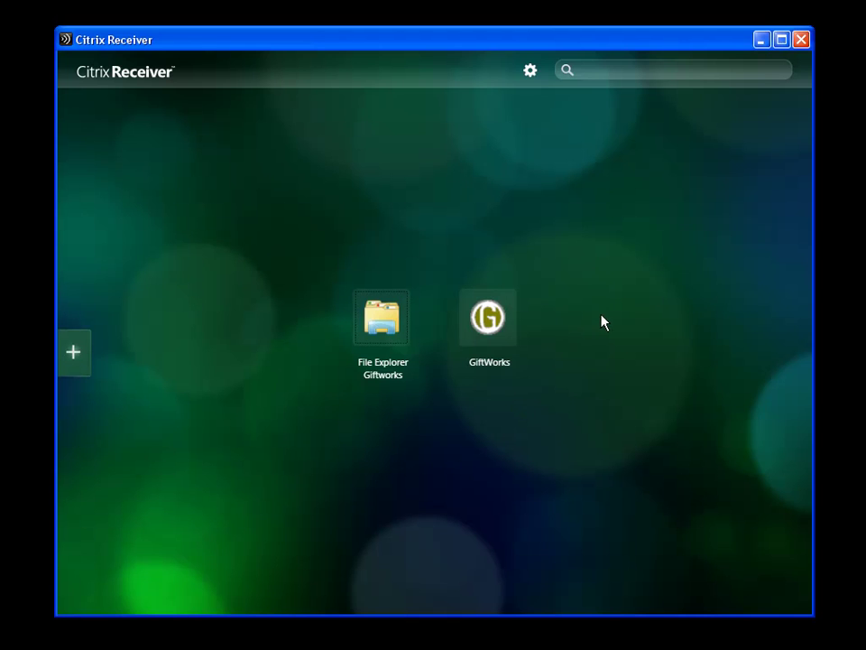
click(384, 320)
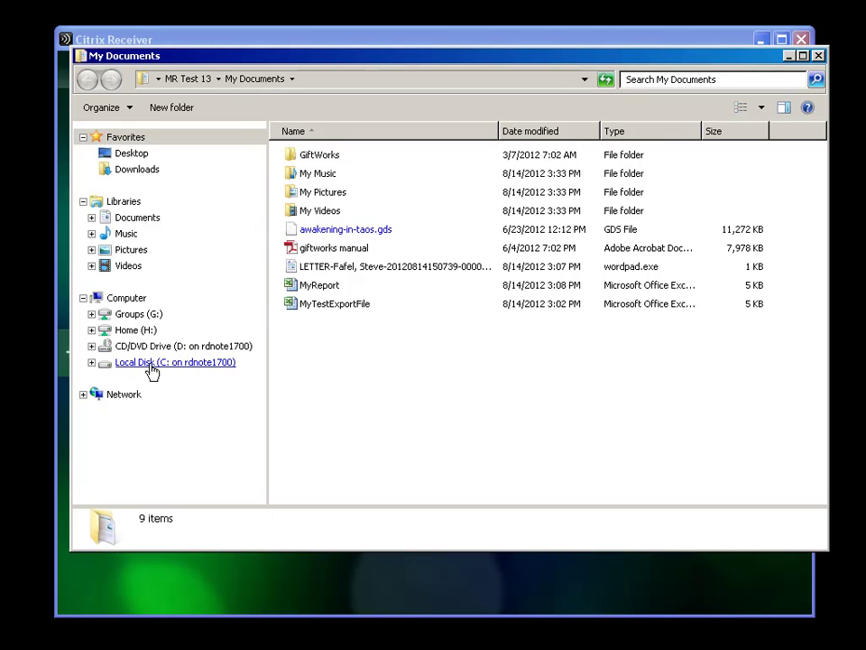
click(91, 363)
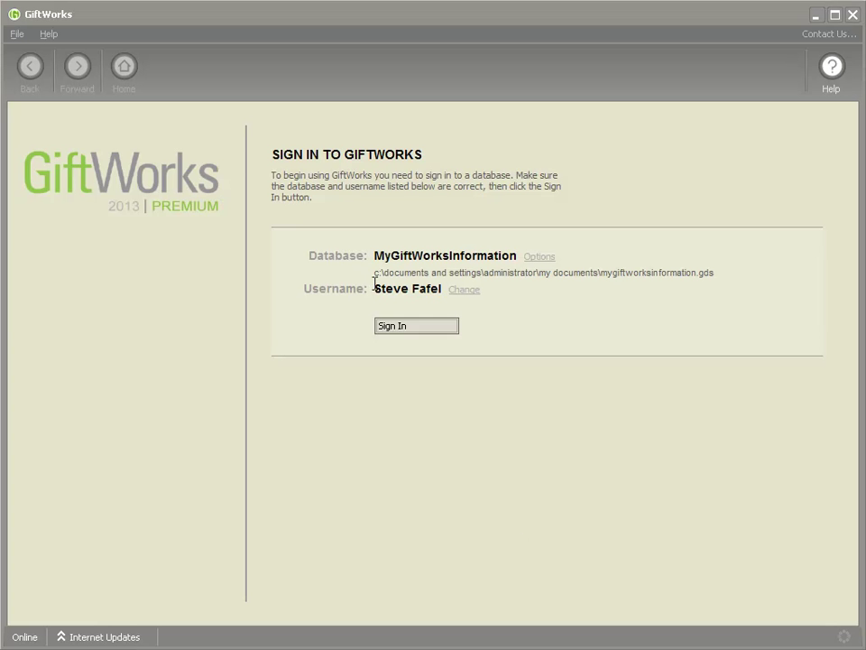
- Check the database path on the sign-in screen and select mygiftworksinformation.gds in the local C: drive's Administrator My Documents folder
drag(374, 275, 715, 283)
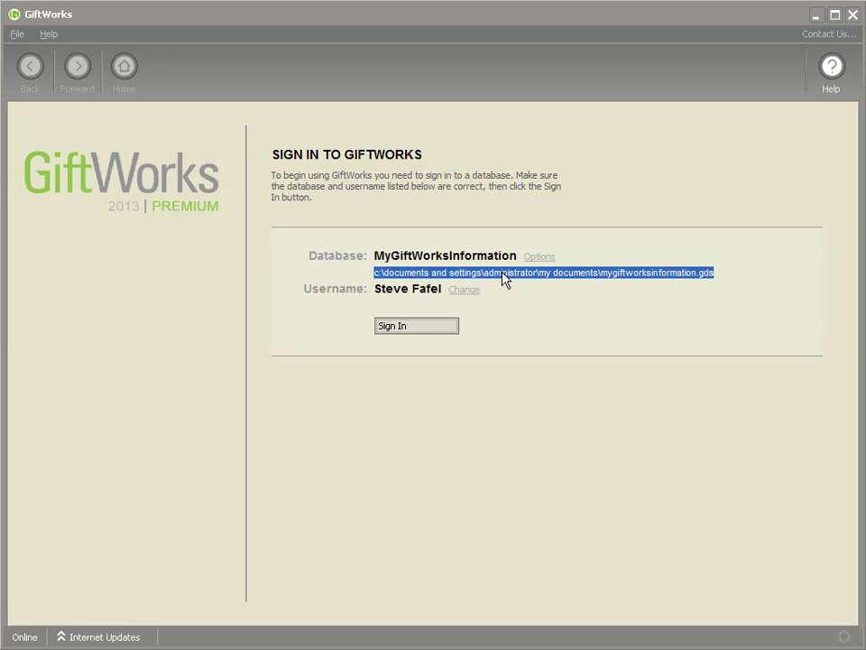
click(371, 273)
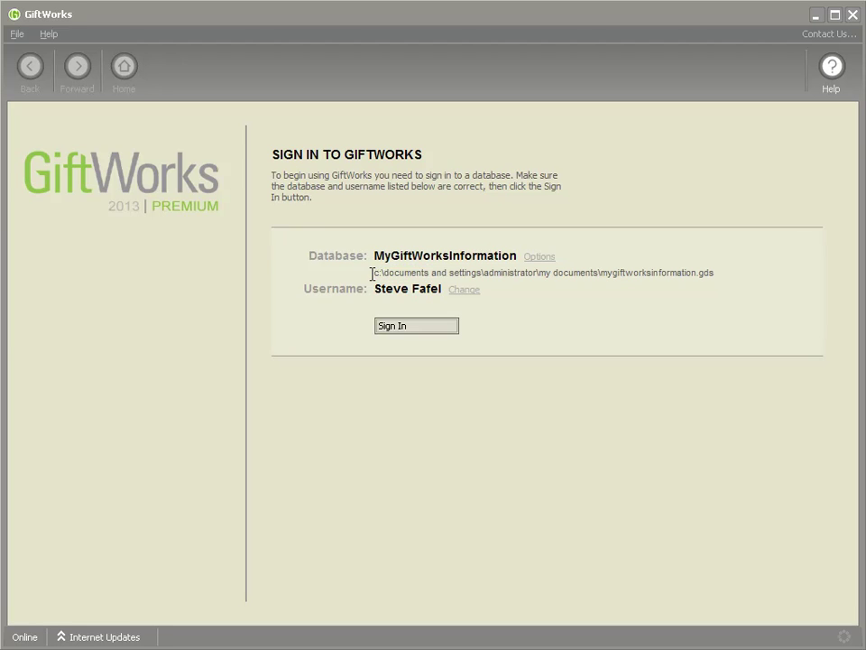
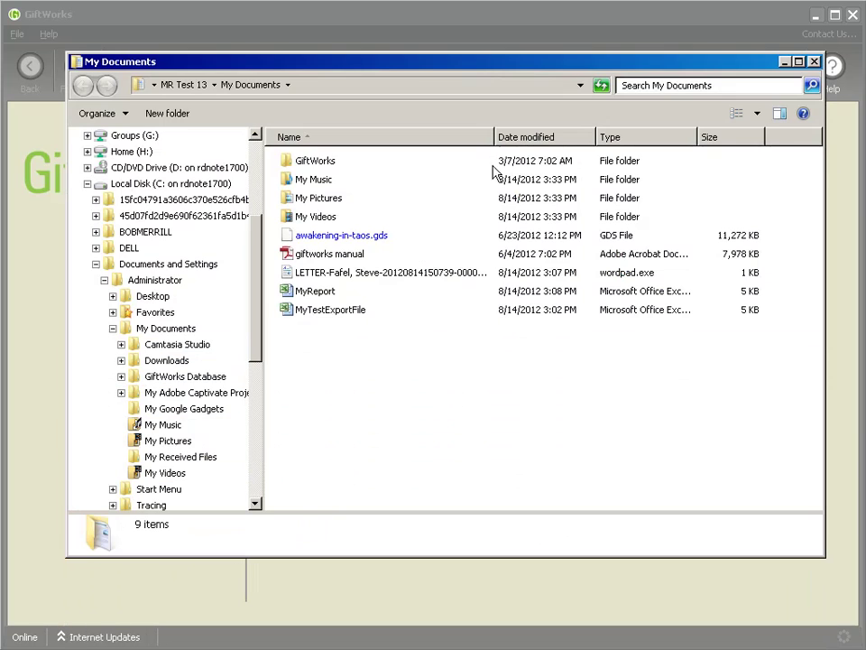
click(131, 328)
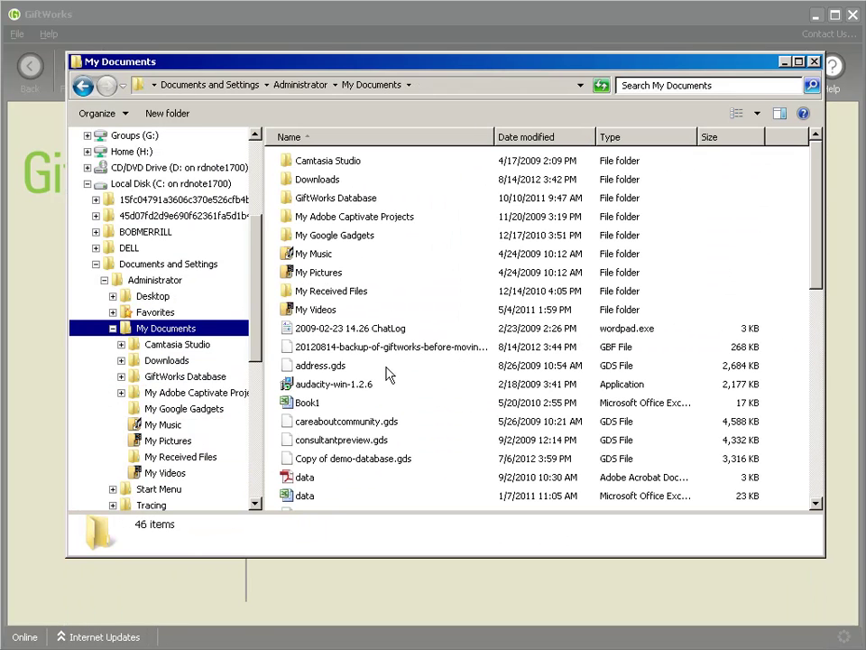
scroll(708, 339, down, 6)
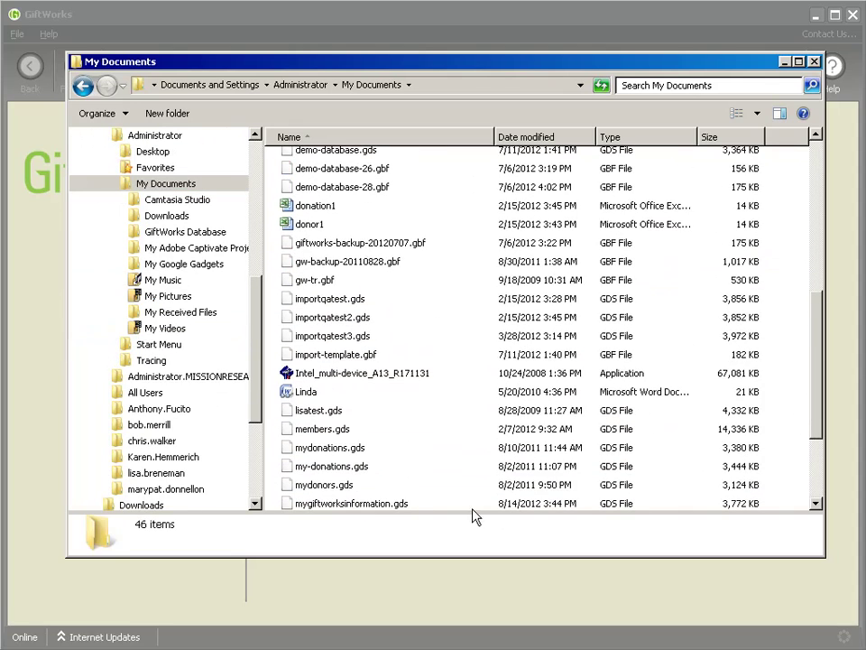
scroll(367, 450, down, 2)
click(358, 408)
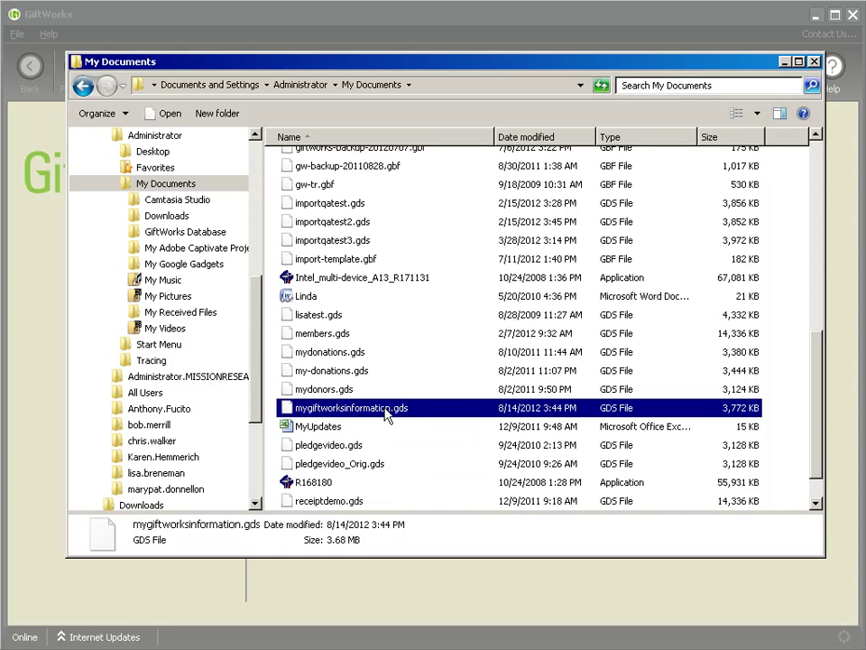
- Copy mygiftworksinformation.gds into the Our Orgnaization Information folder on the Groups (G:) drive
scroll(193, 292, up, 3)
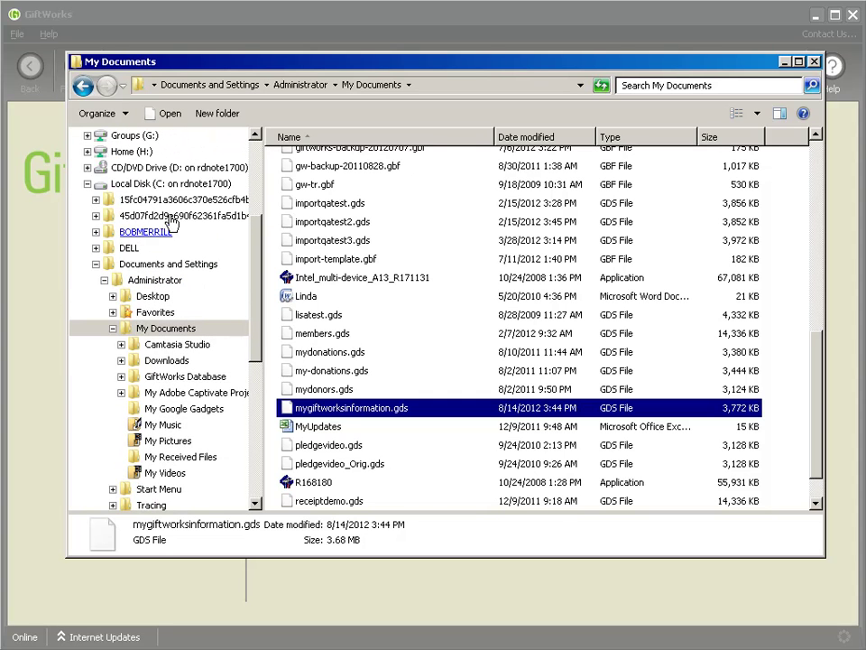
scroll(257, 268, up, 3)
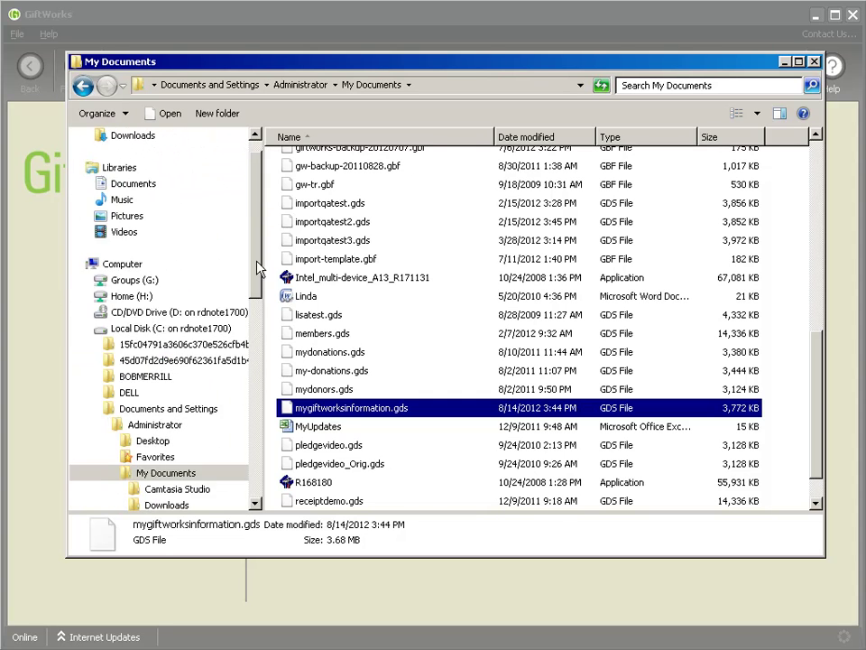
scroll(257, 268, up, 1)
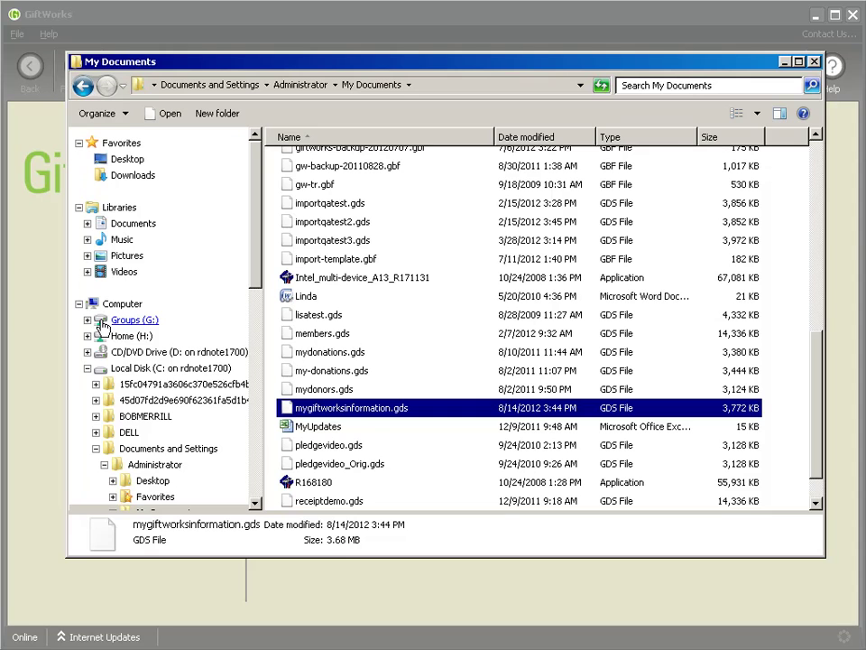
click(102, 321)
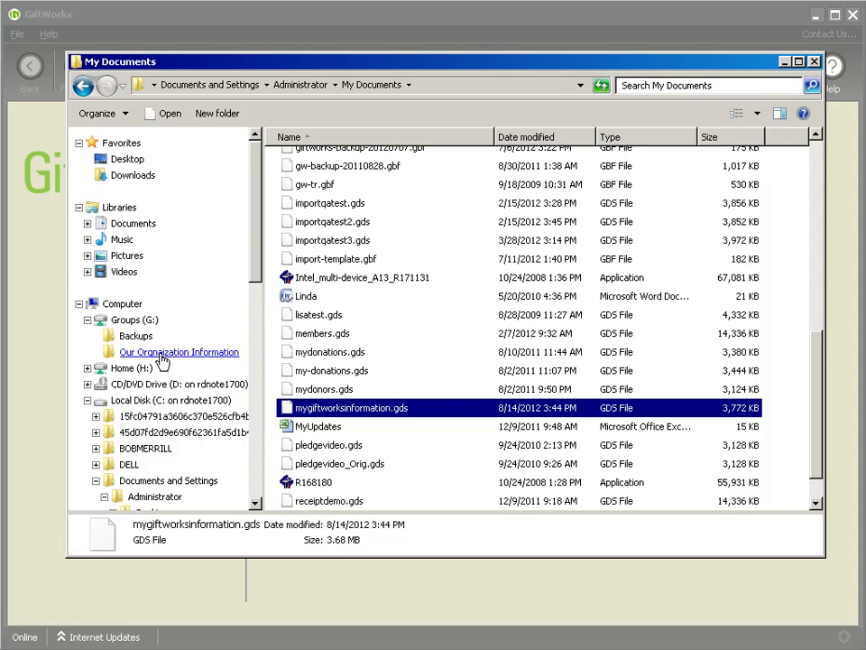
right_click(287, 408)
key(Escape)
drag(287, 409, 155, 361)
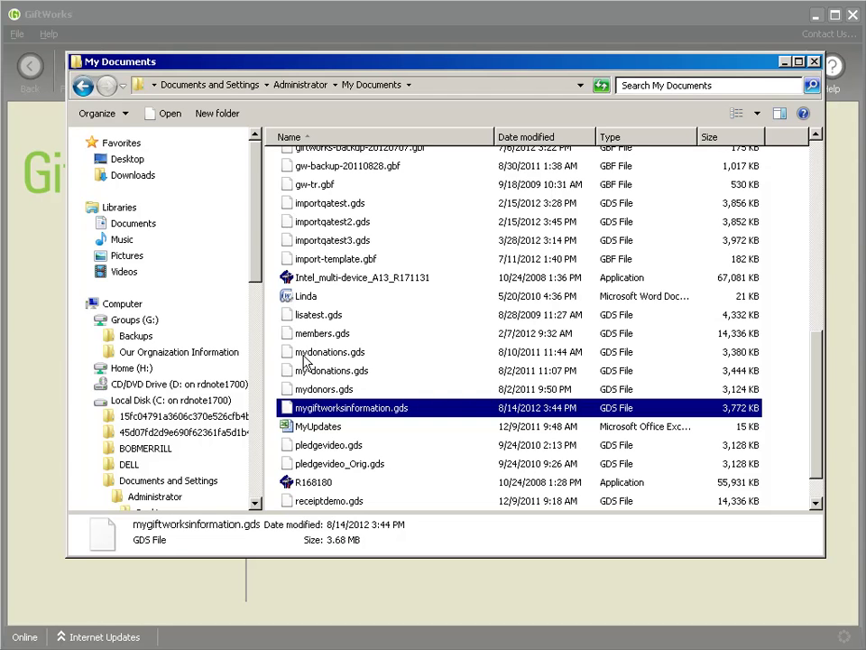
- Open the Our Orgnaization Information folder on the Groups (G:) drive and rename it Our Organization Information
click(113, 352)
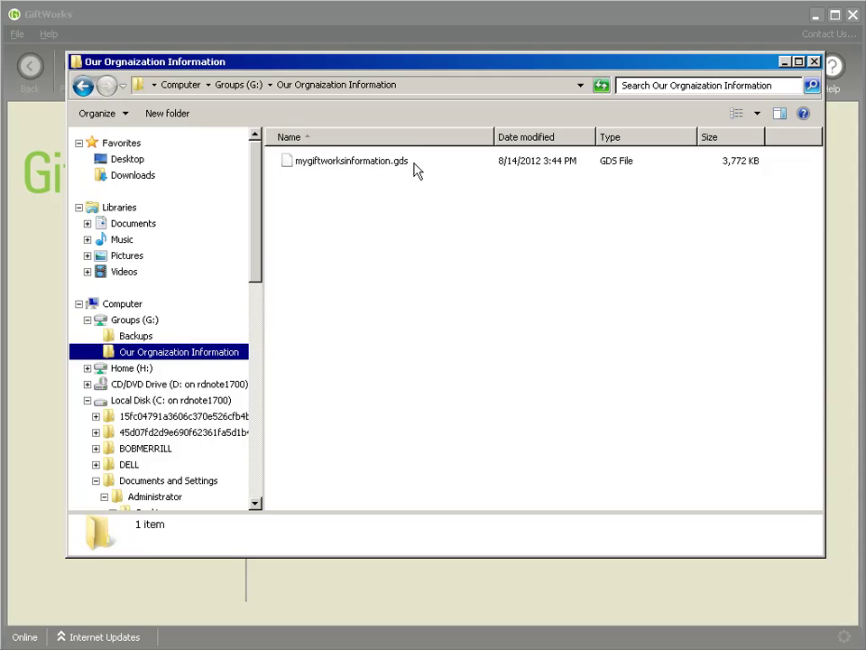
click(337, 165)
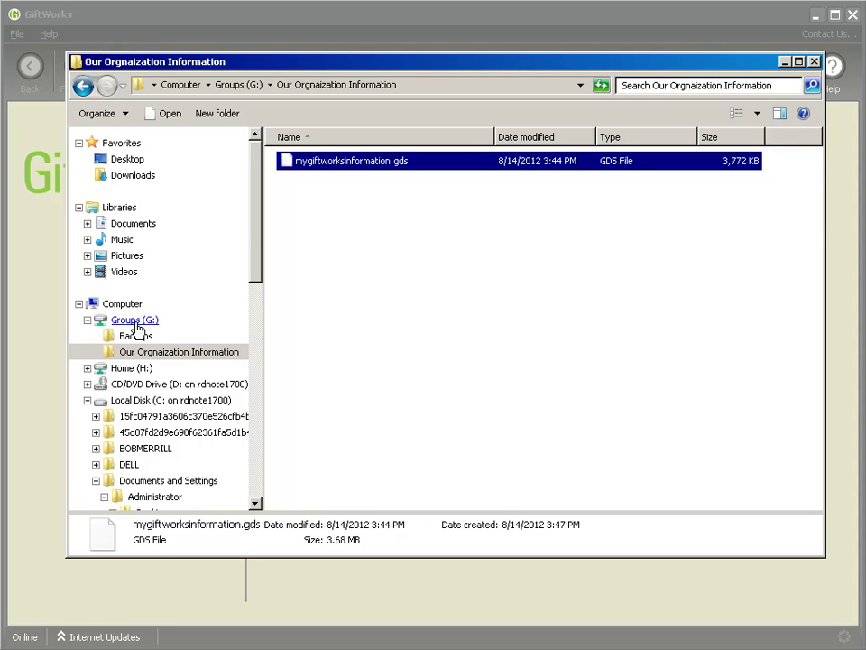
right_click(150, 351)
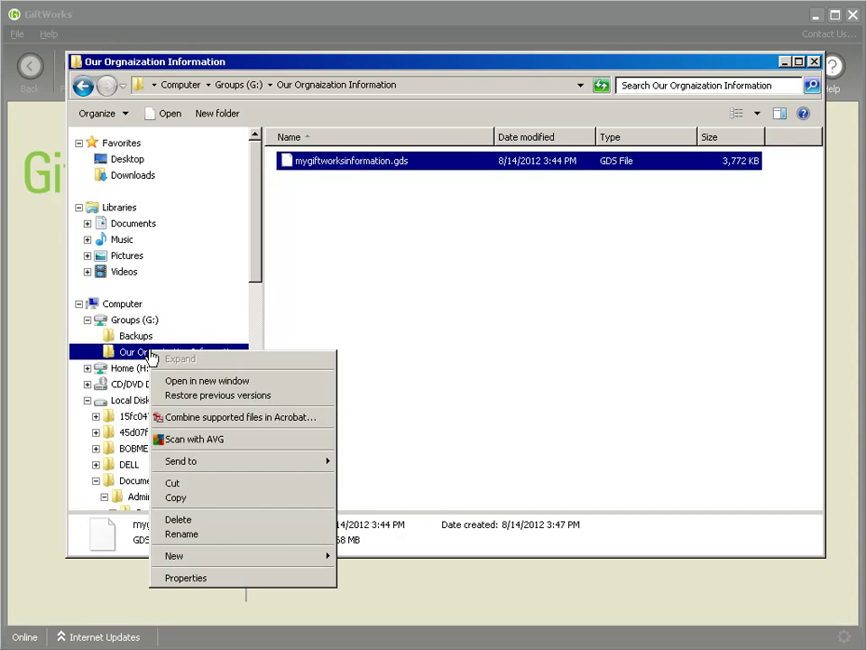
click(215, 532)
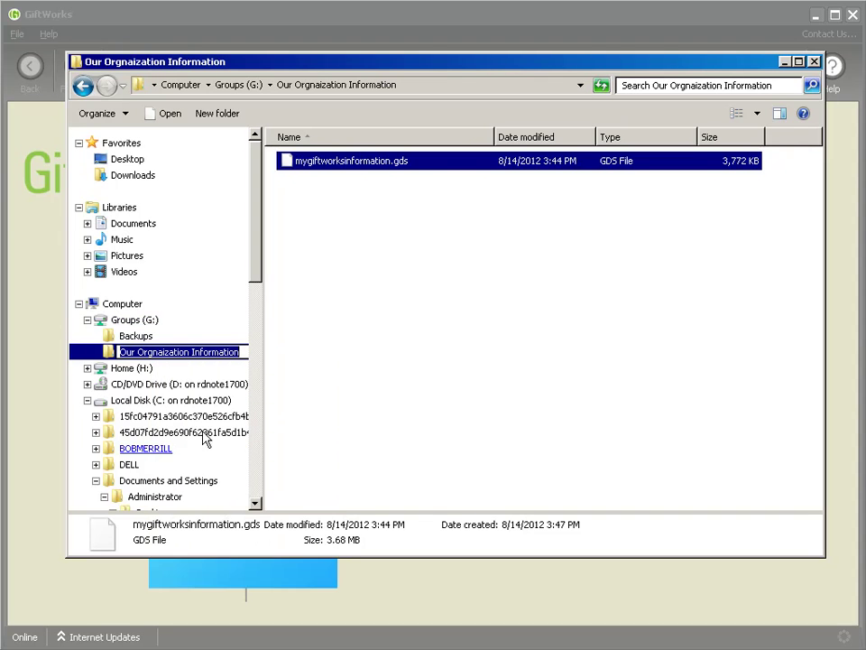
click(163, 354)
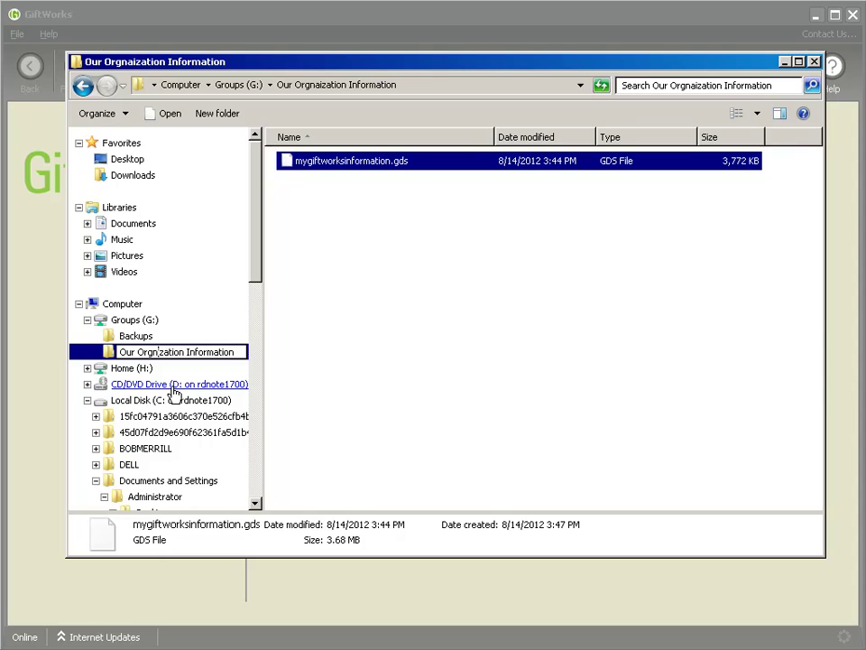
text(a)
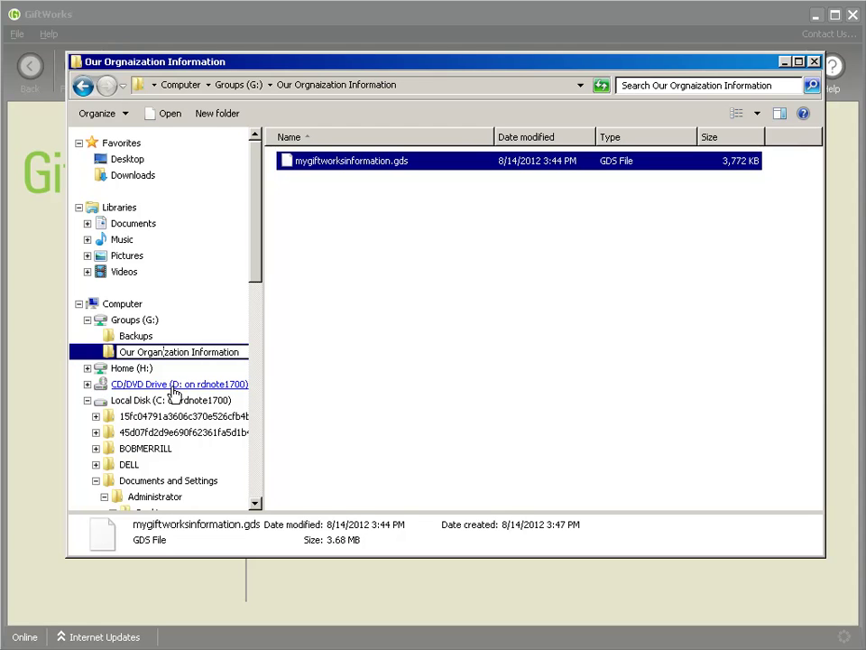
key(Return)
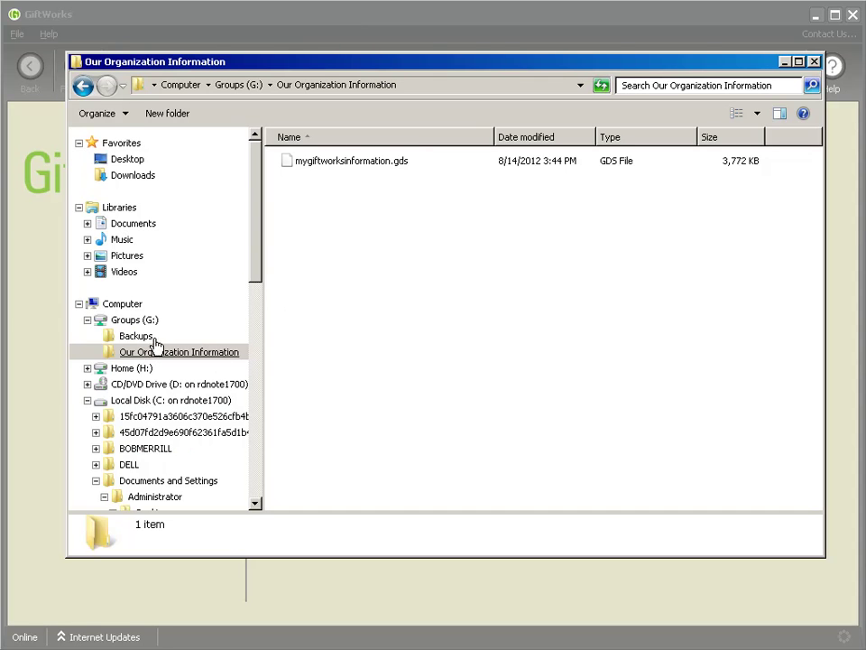
- Minimize the local GiftWorks and File Explorer windows and launch the hosted GiftWorks from Citrix Receiver
click(283, 22)
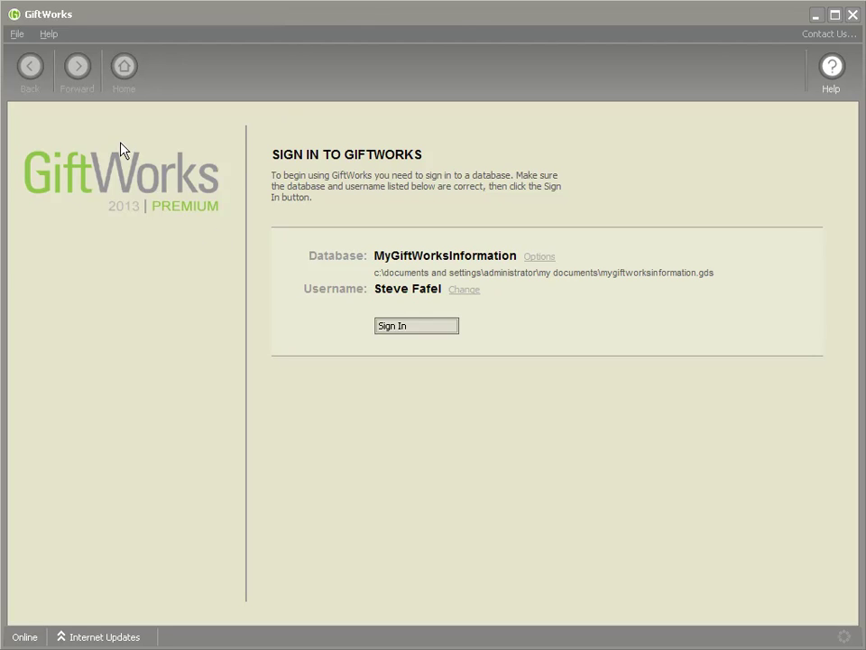
click(818, 16)
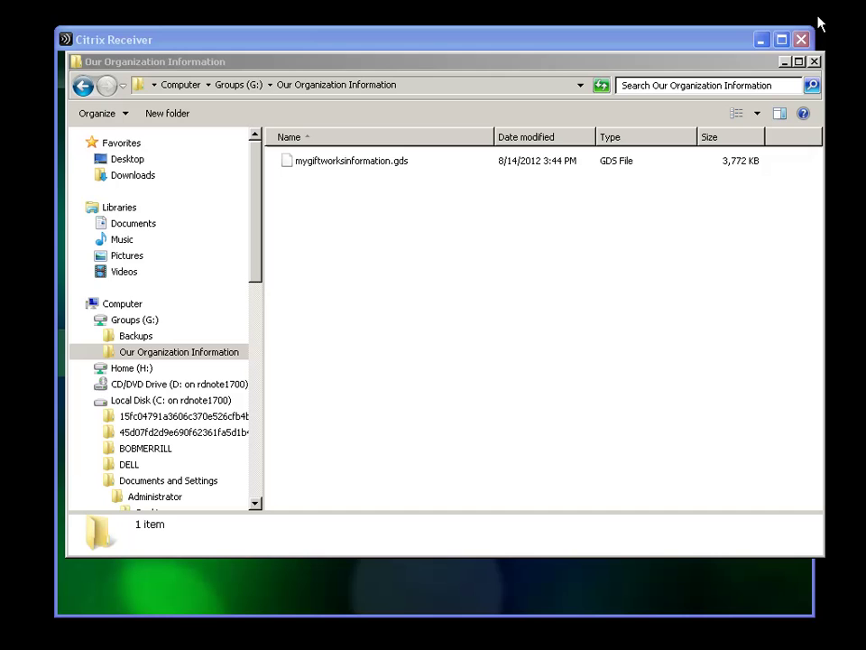
click(785, 63)
click(488, 323)
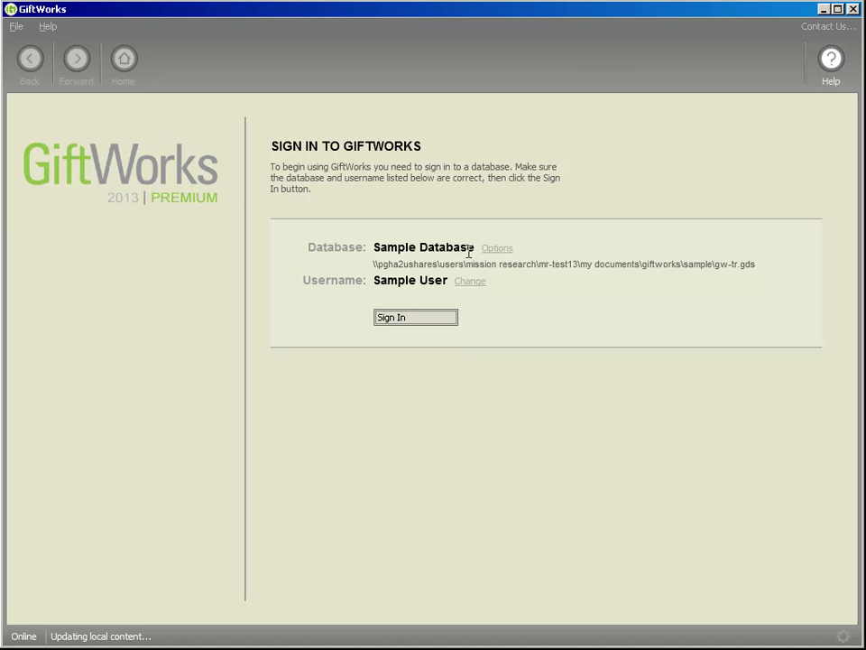
- Select mygiftworksinformation.gds in the Our Organization Information folder on Groups (G:) as the existing database for the hosted GiftWorks
click(495, 250)
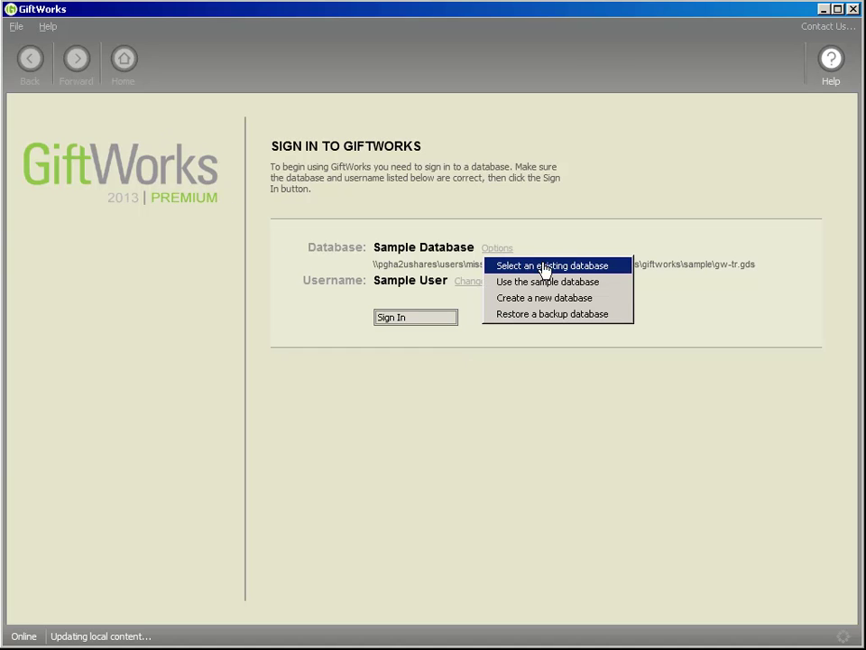
click(595, 268)
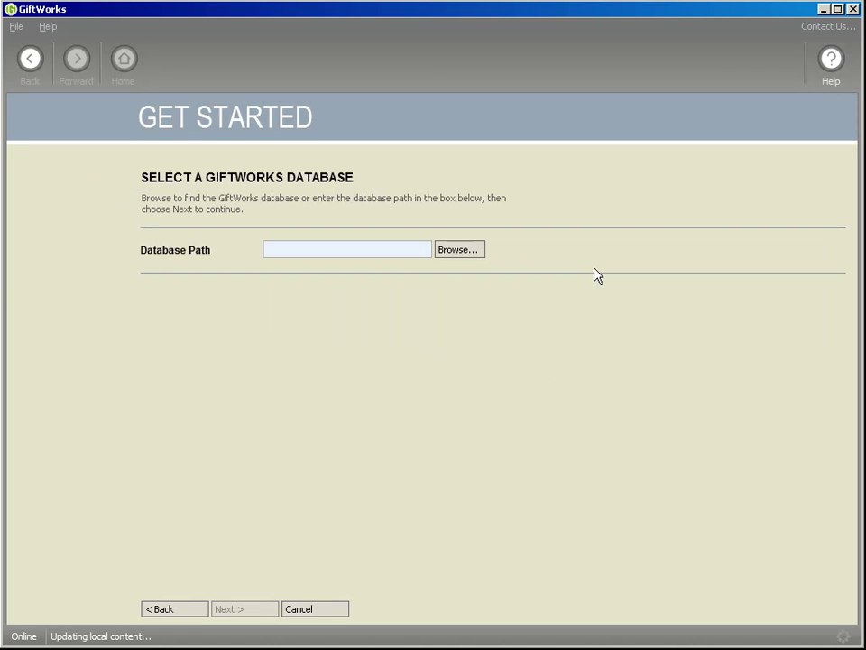
click(464, 252)
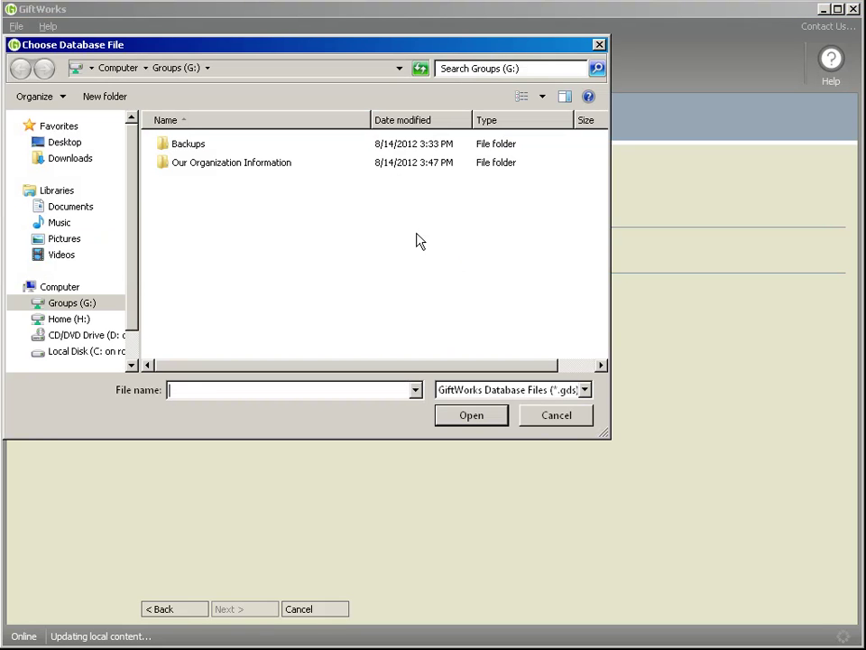
click(58, 305)
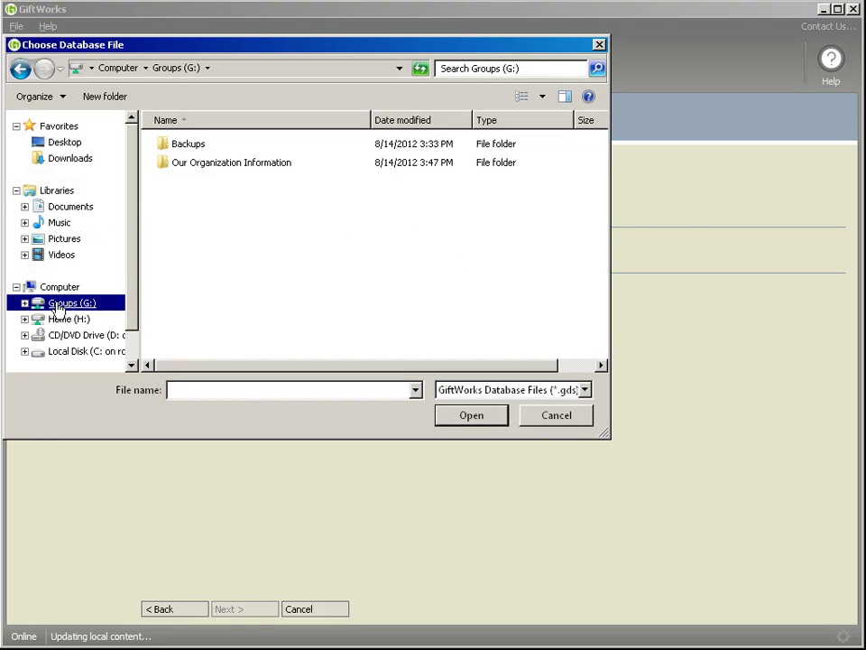
double_click(160, 165)
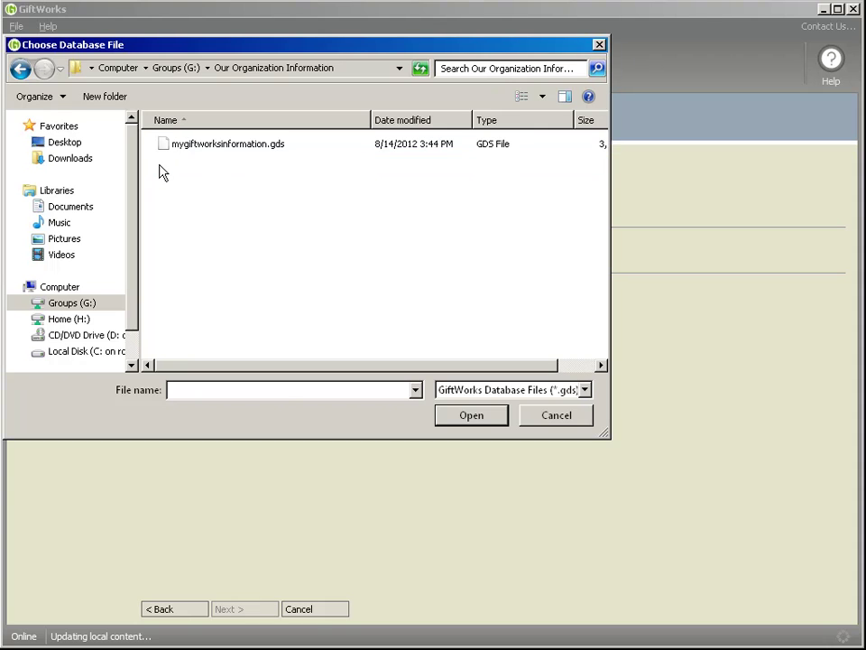
click(167, 147)
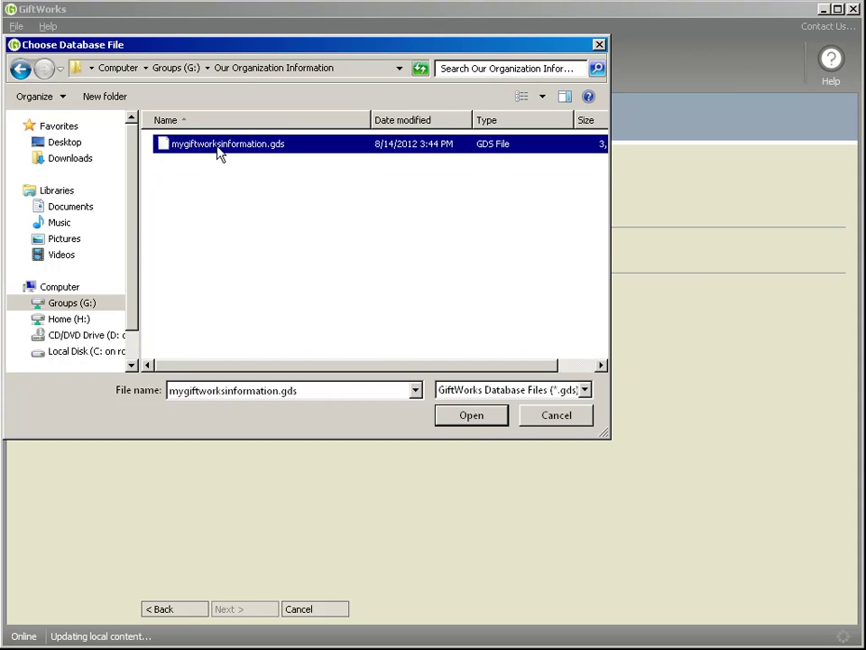
click(472, 417)
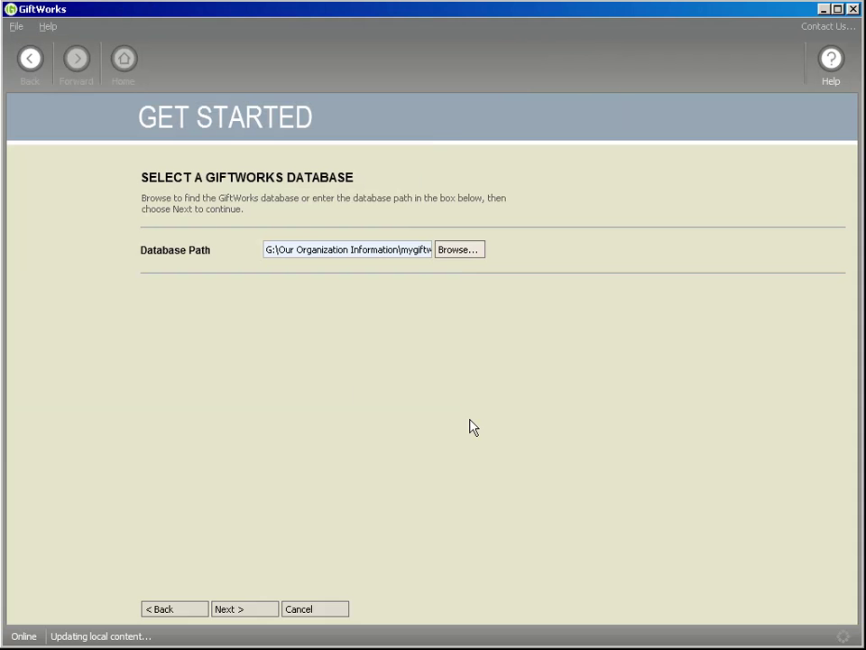
click(265, 609)
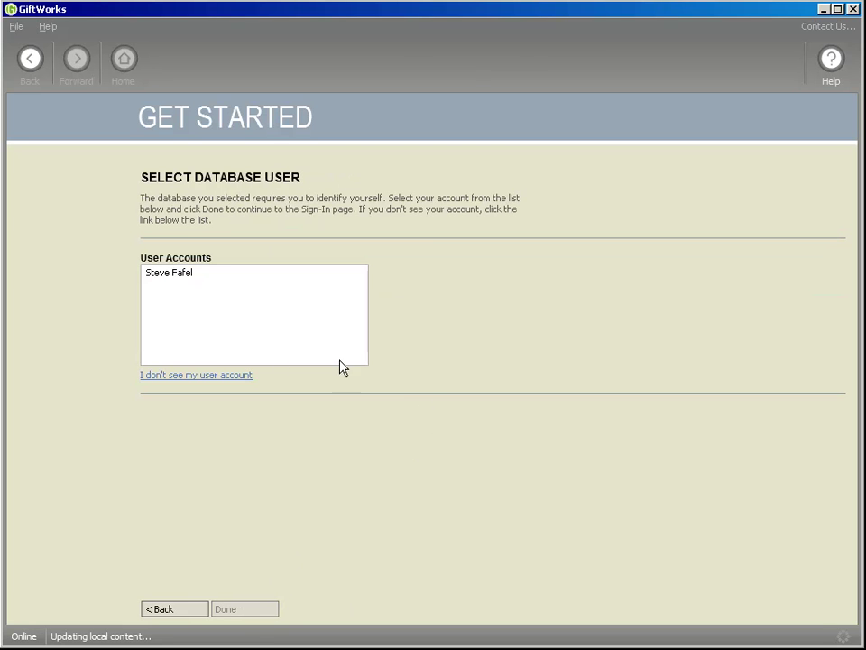
- Choose the listed user account for the selected database and sign in to the hosted GiftWorks
click(174, 272)
click(242, 610)
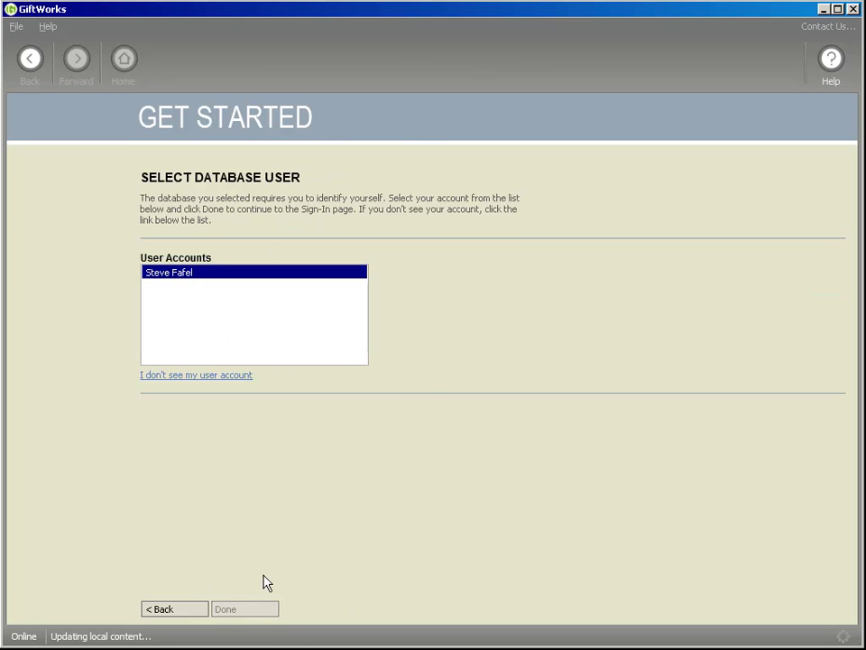
click(414, 327)
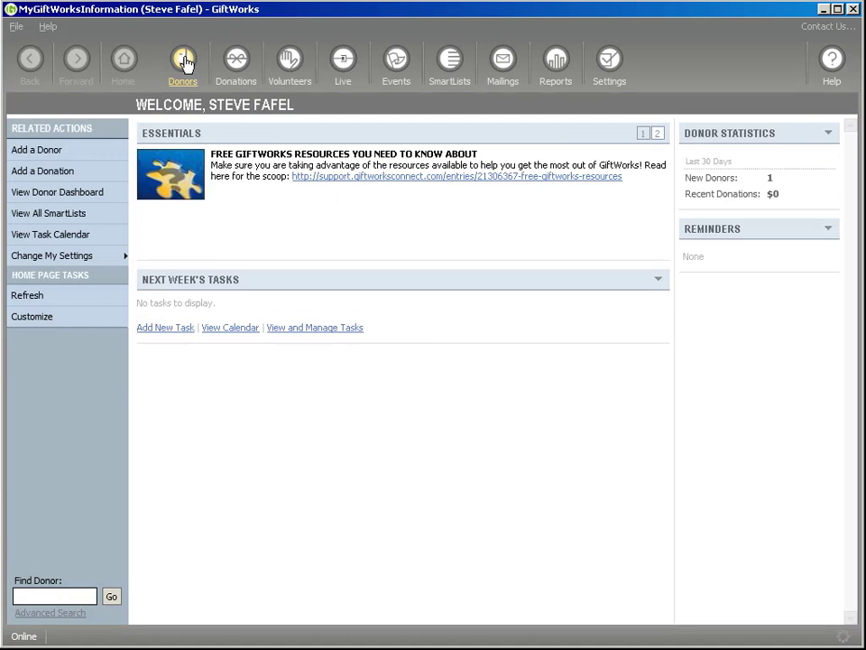
- Compare the Donors dashboards of the hosted and local GiftWorks side by side, signing in locally, and close the local program
click(184, 60)
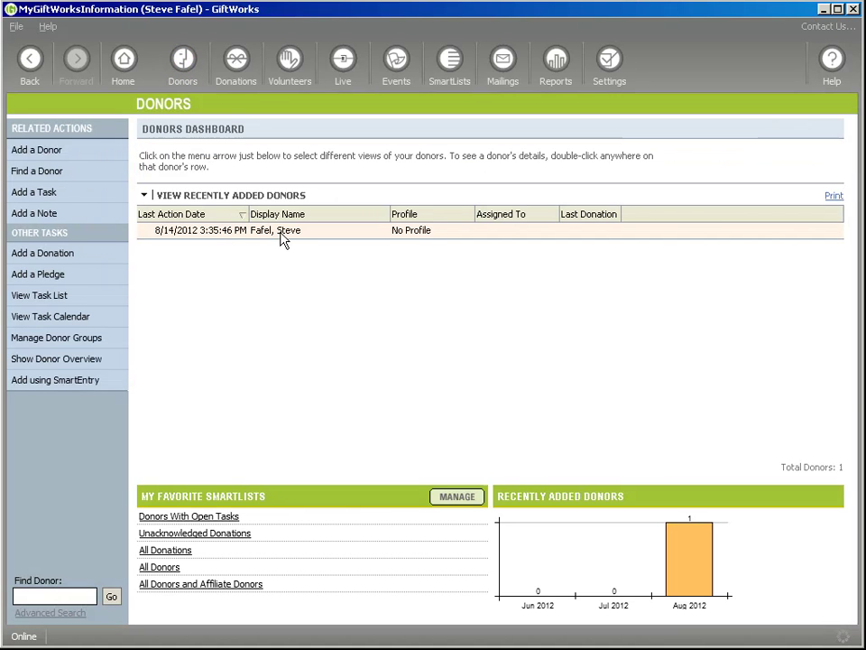
drag(325, 10, 577, 21)
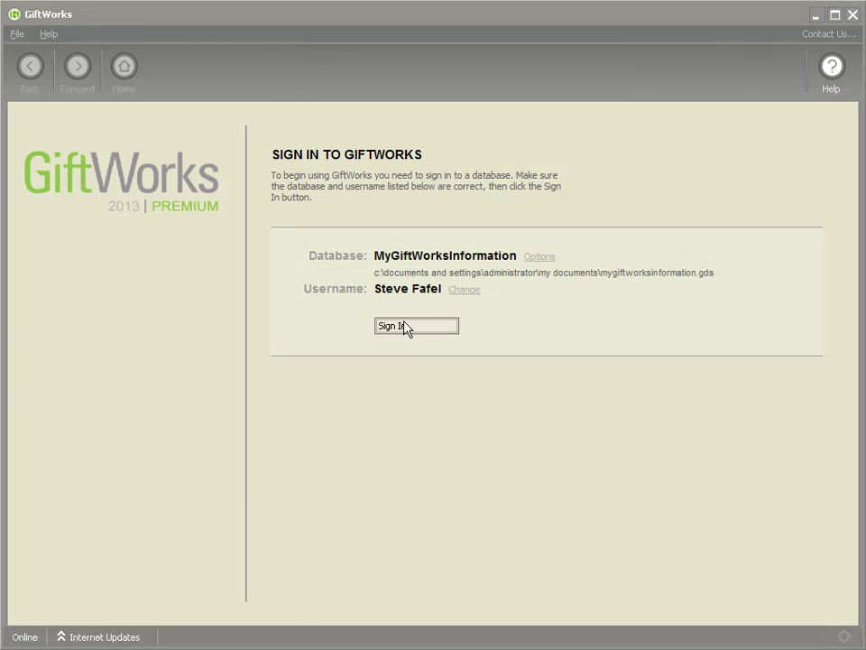
click(403, 327)
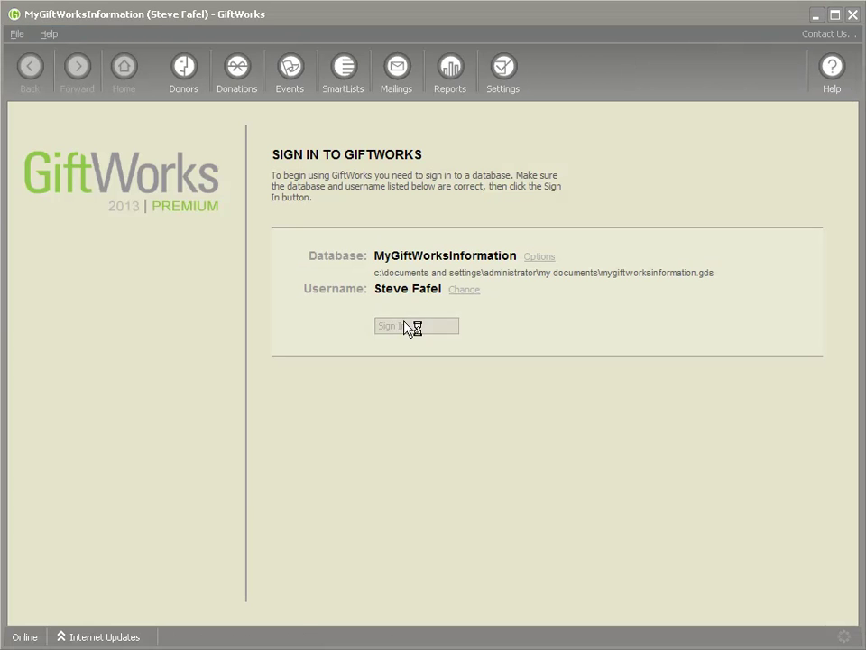
click(185, 72)
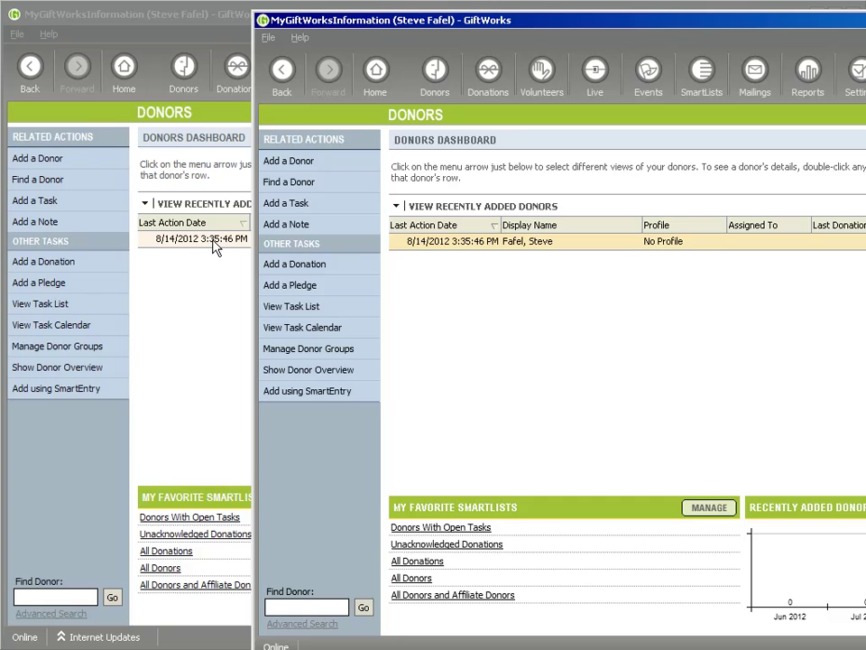
click(264, 263)
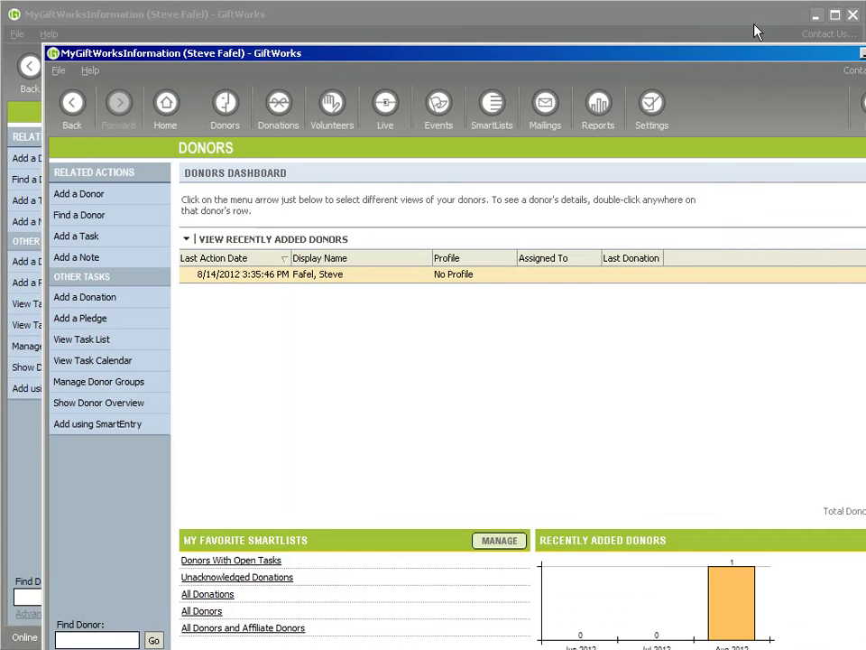
click(853, 16)
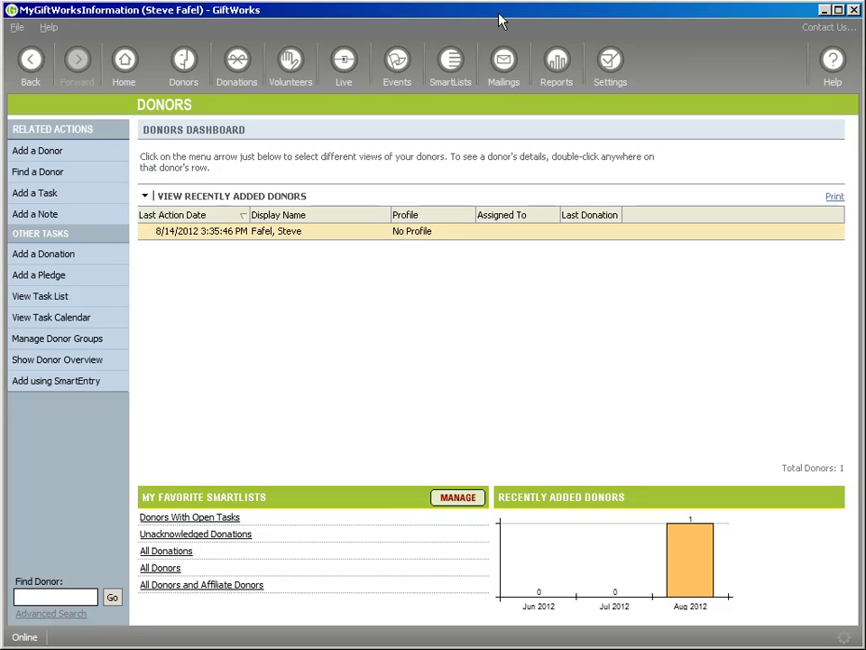
- Sign out of the hosted GiftWorks and reselect mygiftworksinformation.gds from G:\Our Organization Information with its user account
click(17, 27)
click(31, 81)
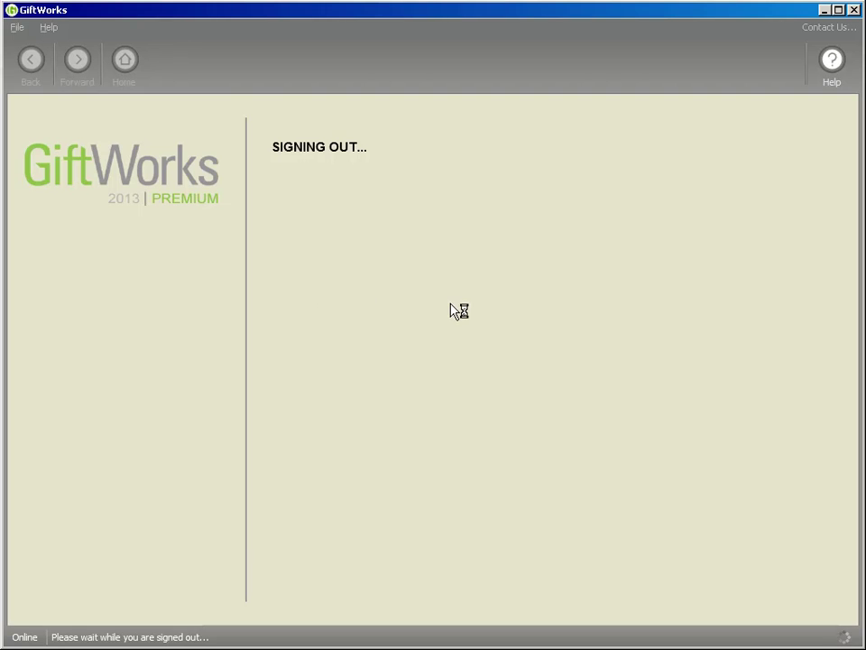
click(540, 249)
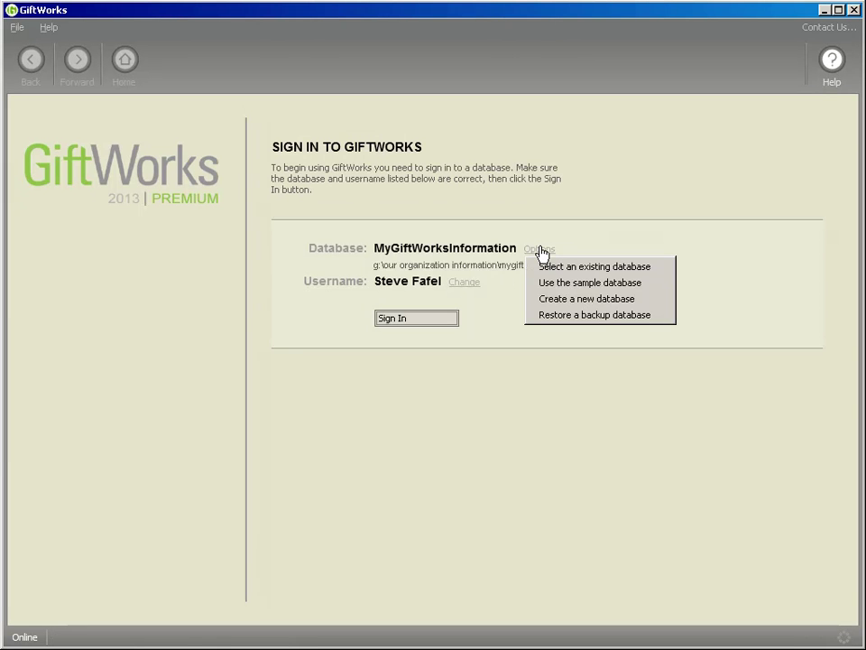
click(596, 267)
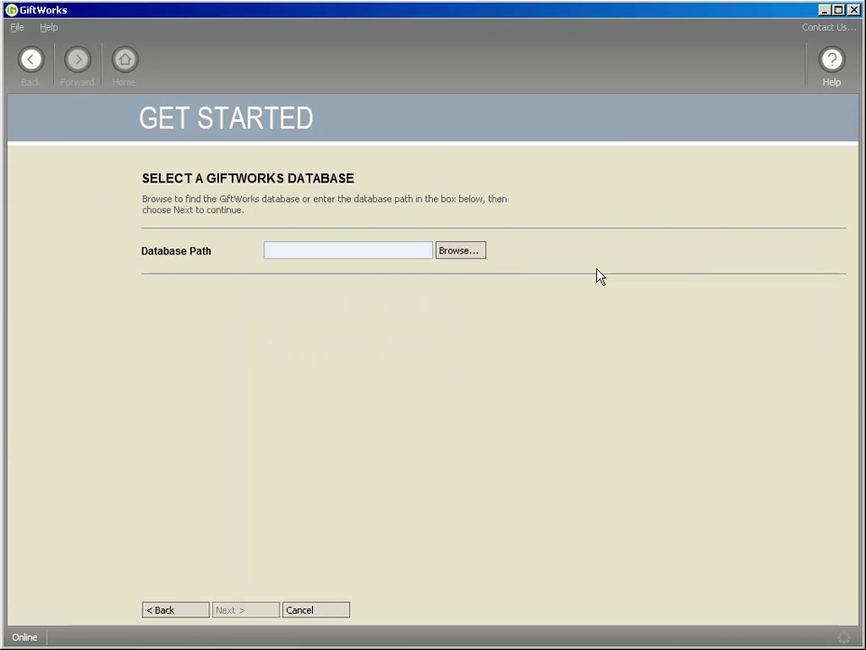
click(468, 255)
click(187, 147)
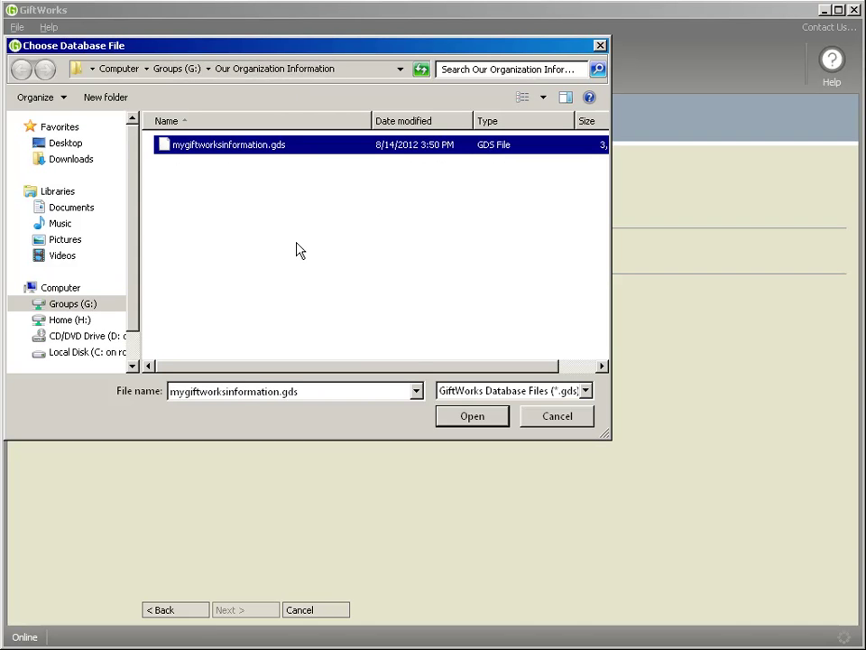
click(465, 415)
click(266, 611)
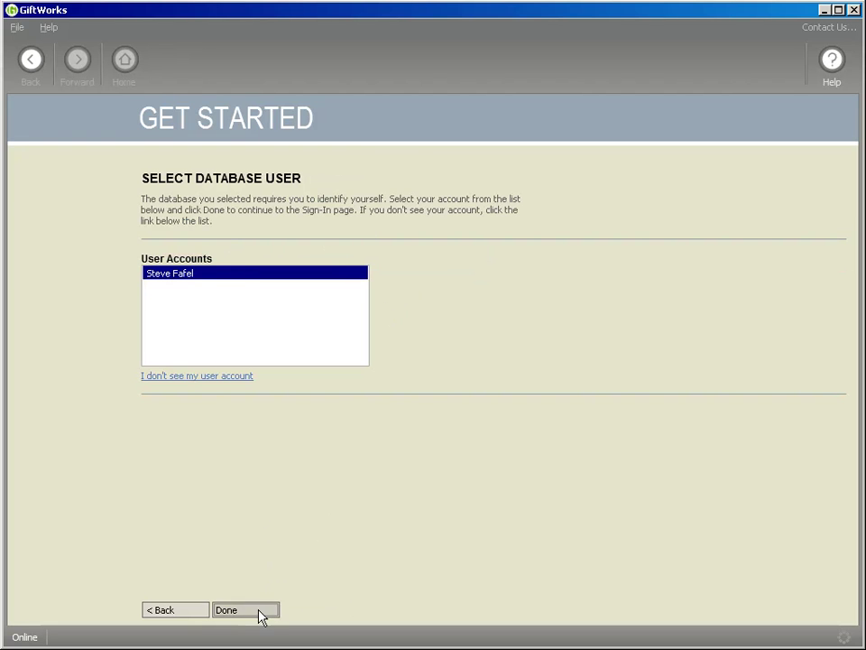
click(259, 613)
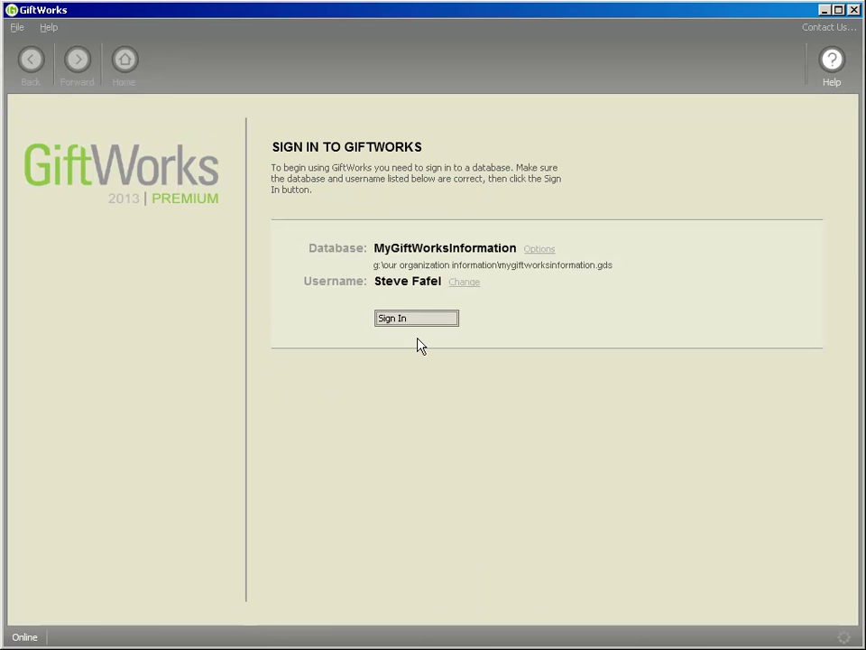